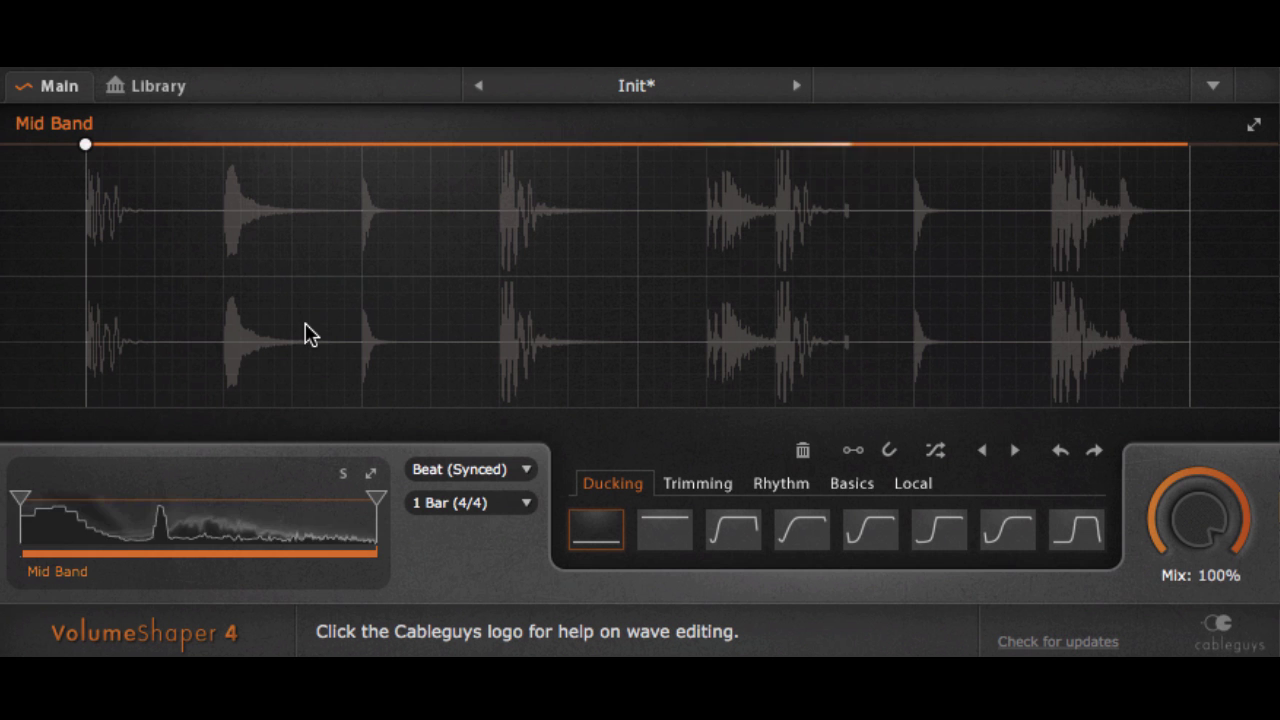
Add five points to the Mid Band curve, bending it low and waving the right half.
click(310, 215)
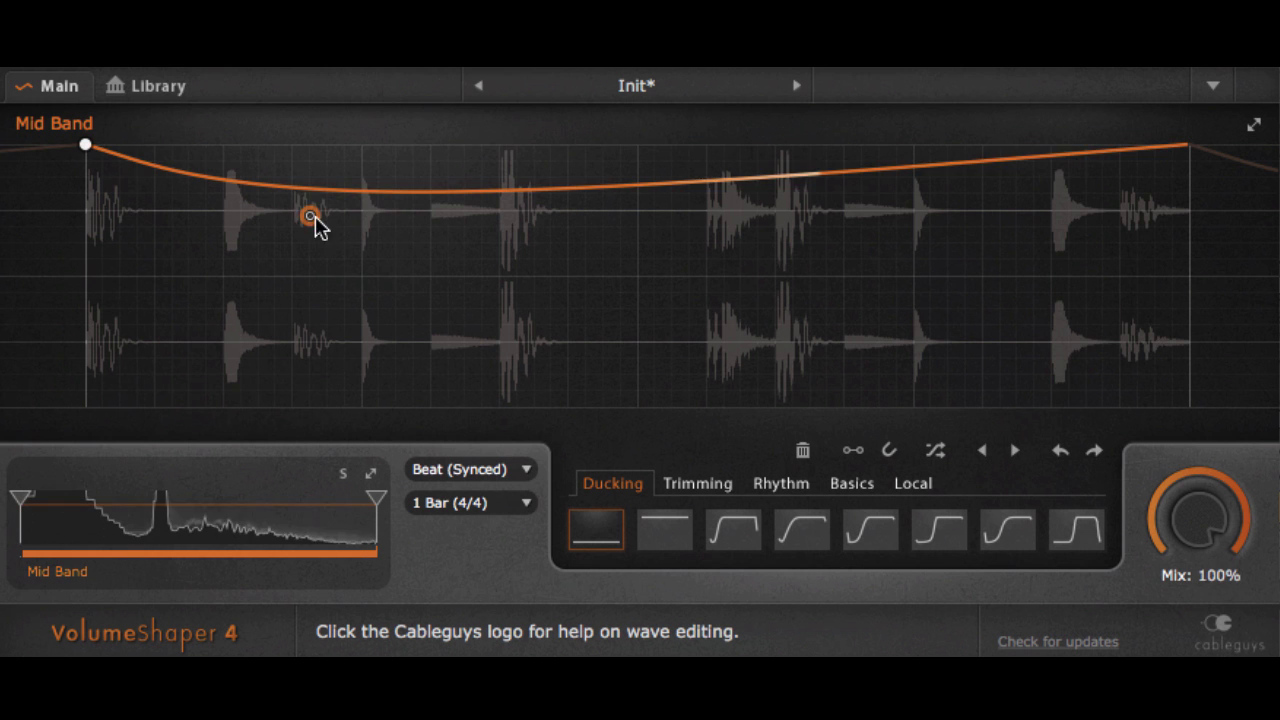
click(543, 351)
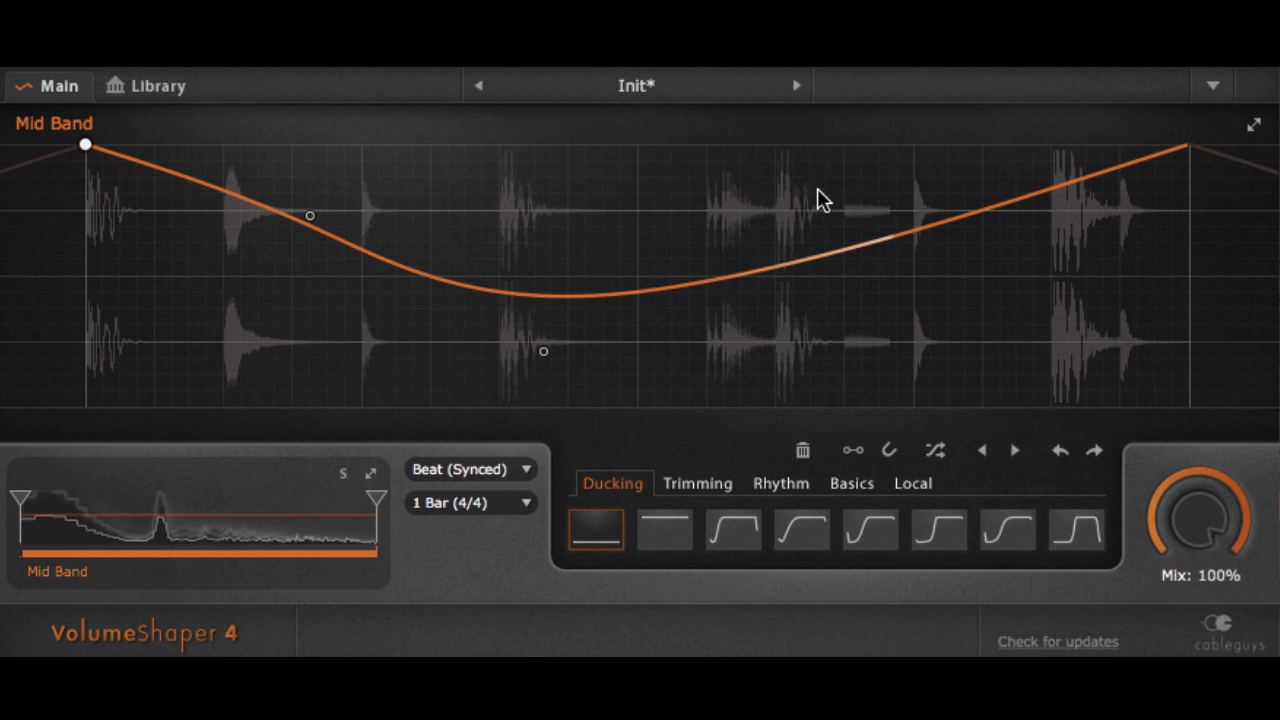
click(826, 178)
click(1053, 334)
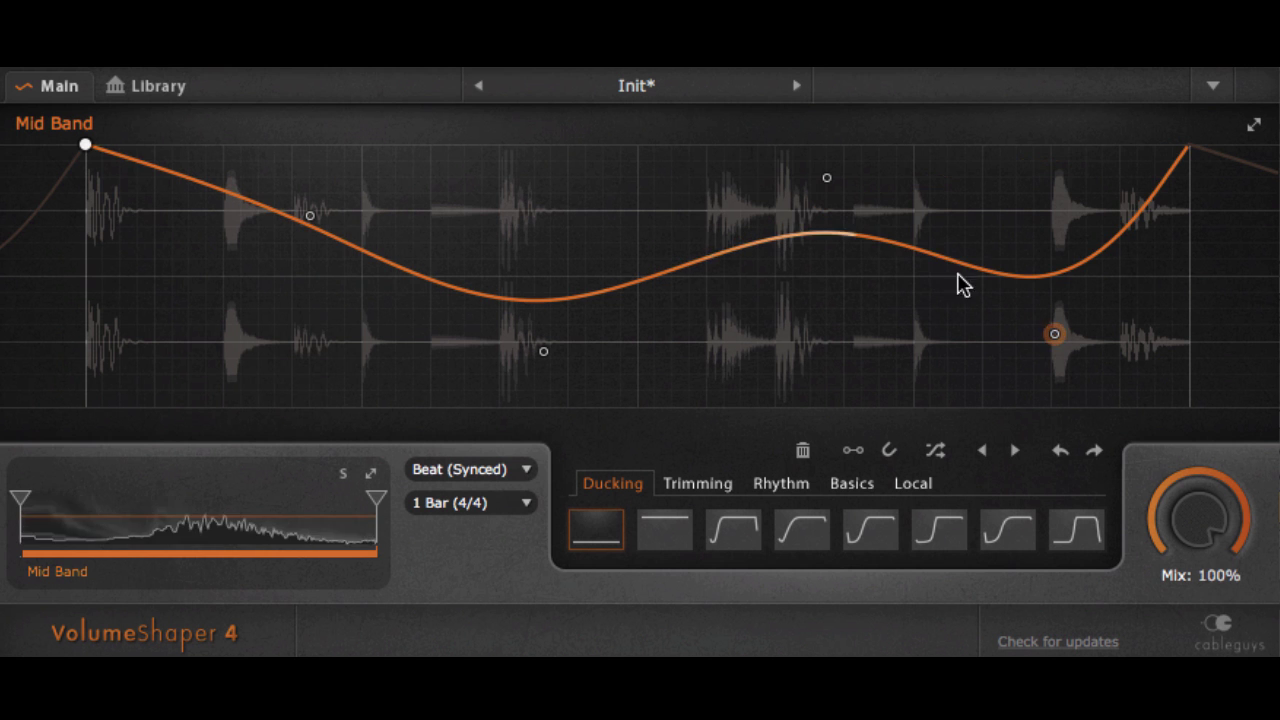
click(683, 207)
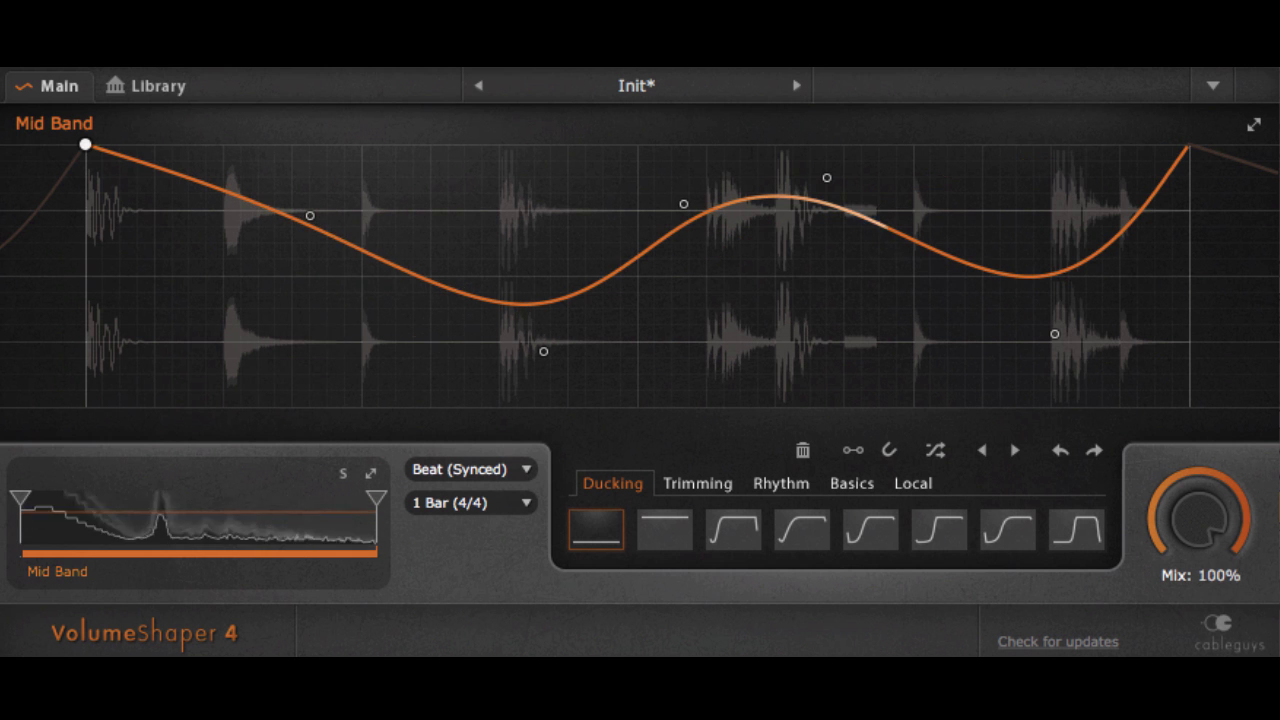
Add an early low point and remove the extra kink point so the opening drop is straight.
click(333, 334)
drag(334, 334, 334, 331)
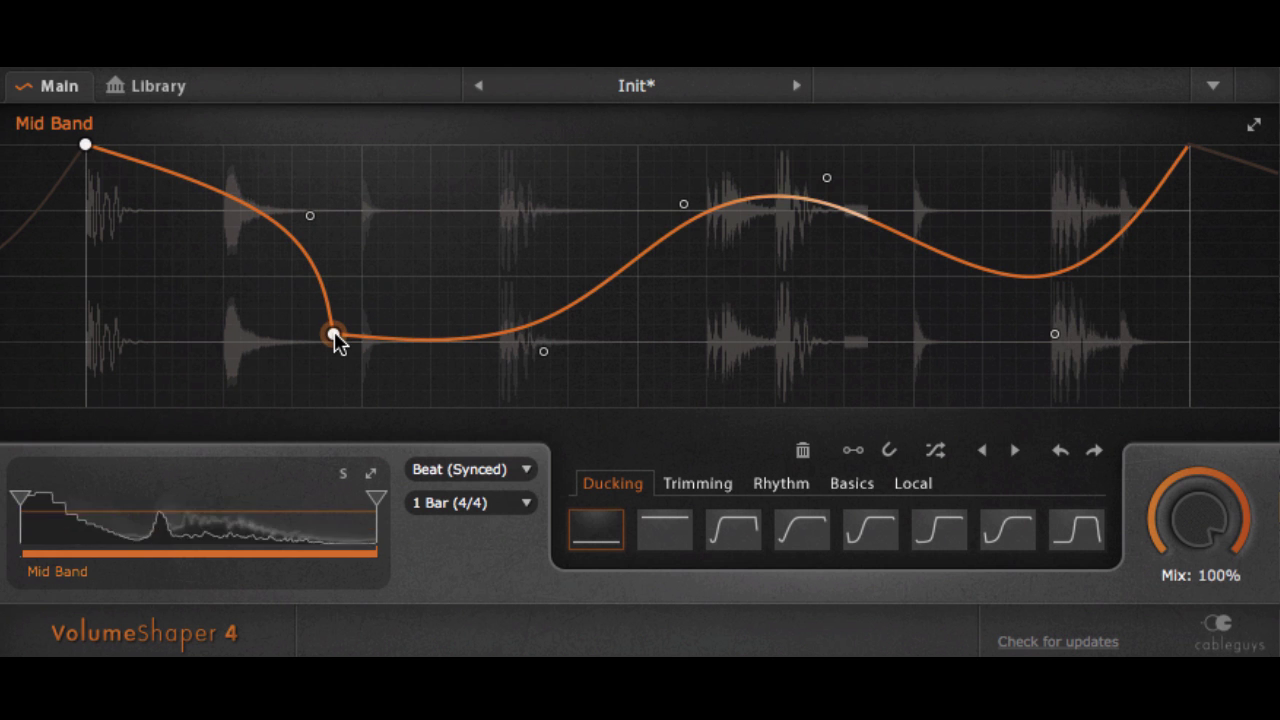
drag(311, 222, 308, 216)
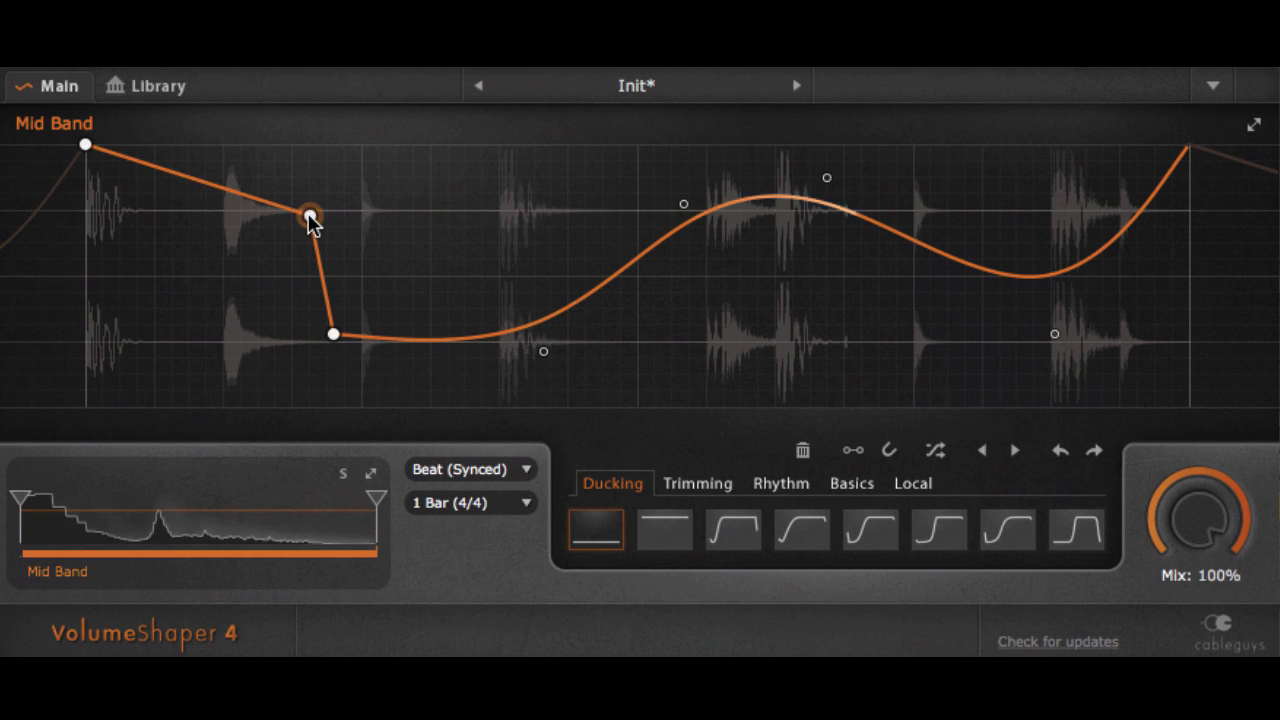
double_click(310, 216)
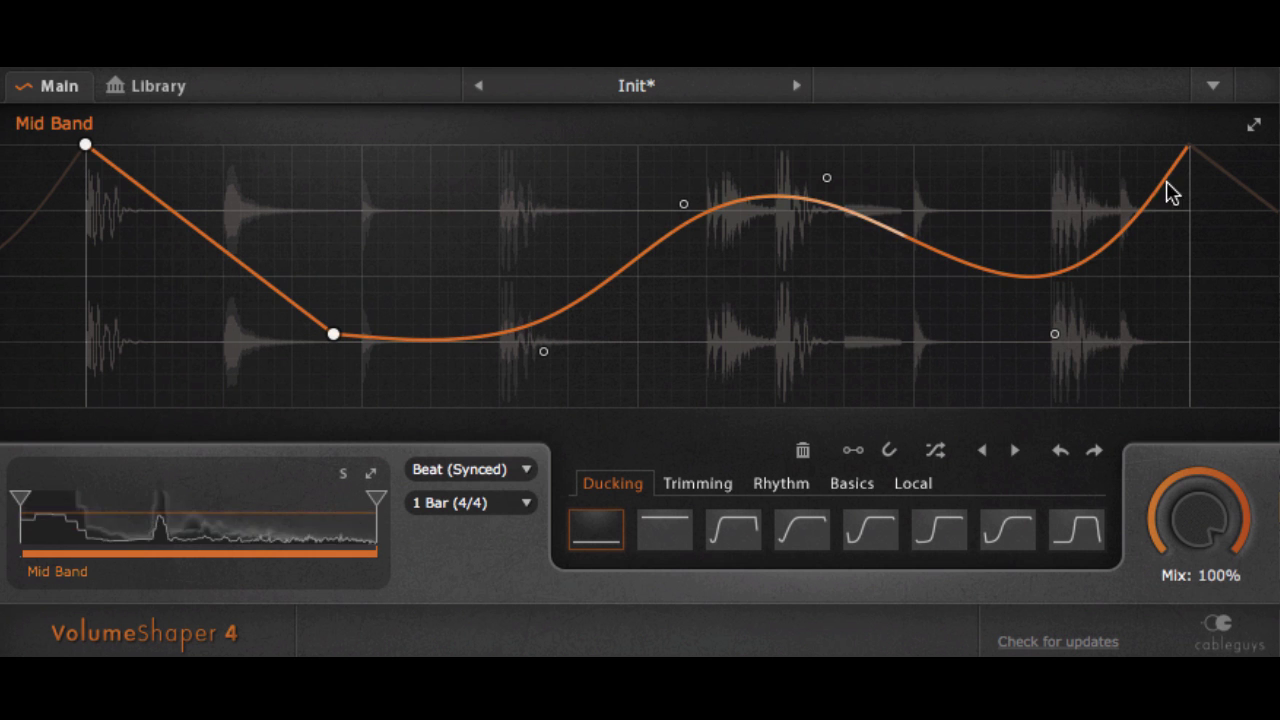
Expand the editor, then shift the three middle points slightly later and stretch them taller.
click(1255, 127)
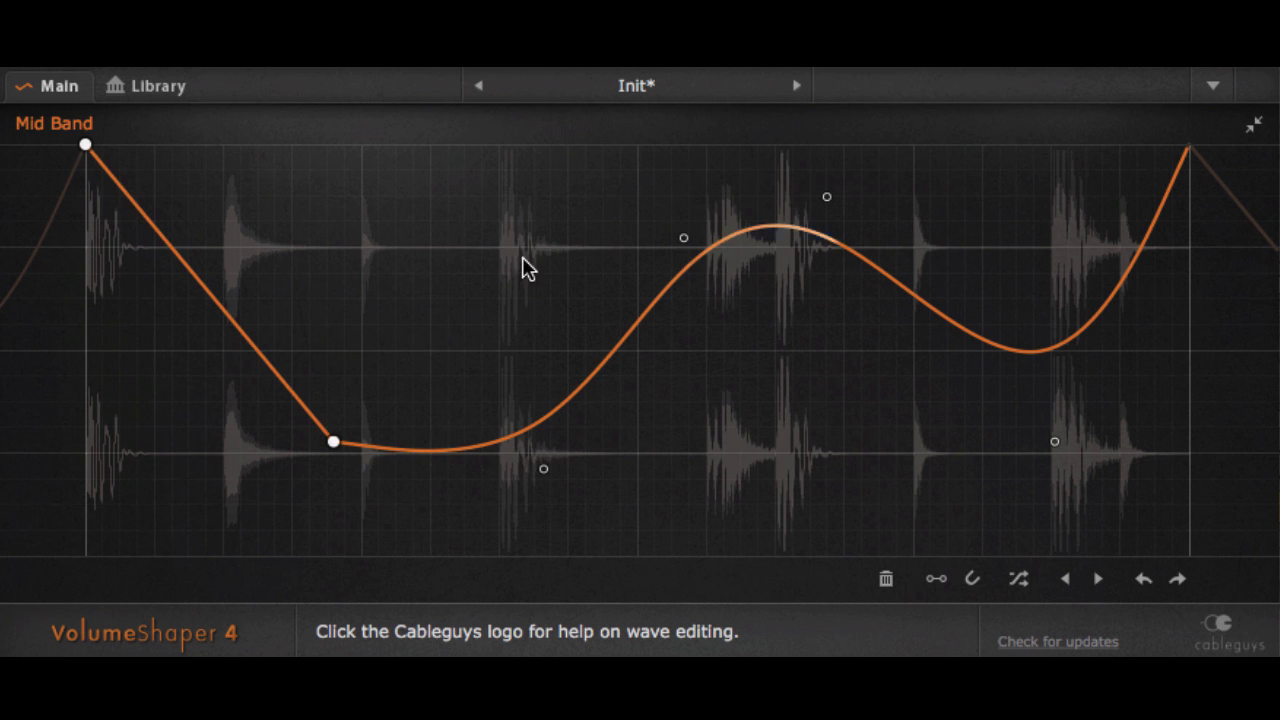
drag(403, 183, 950, 497)
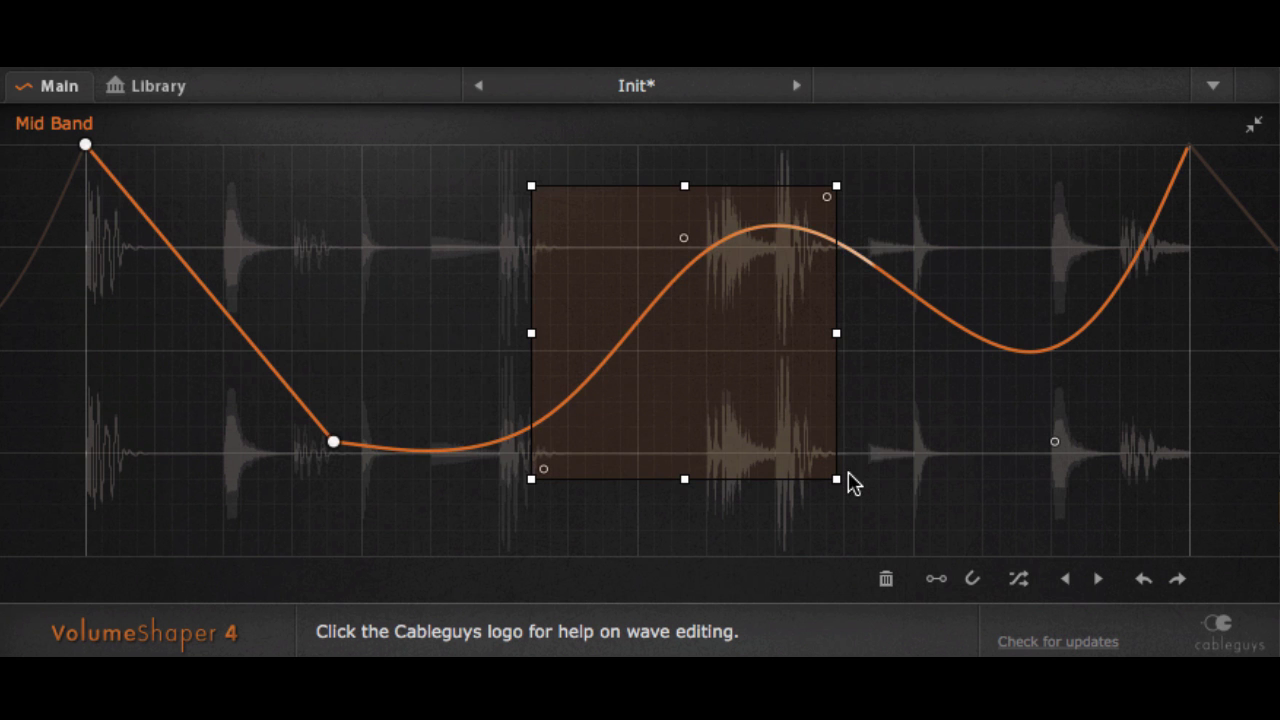
drag(703, 383, 732, 435)
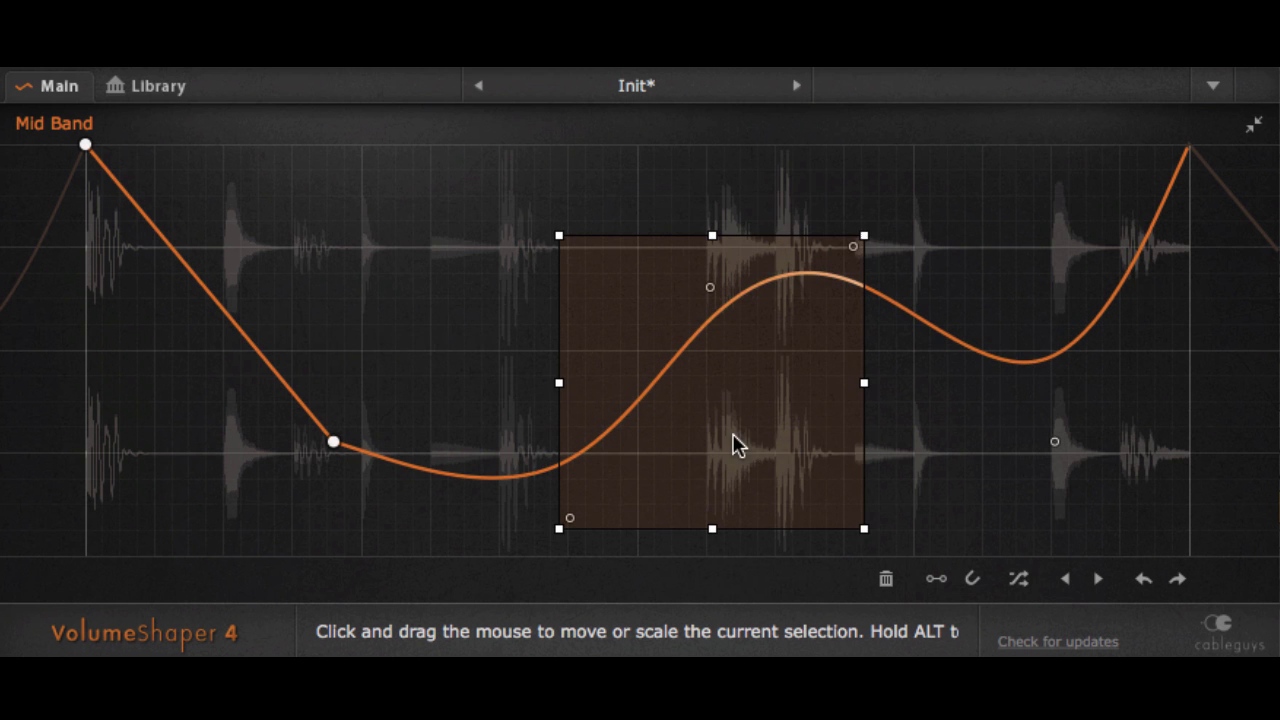
drag(712, 236, 712, 149)
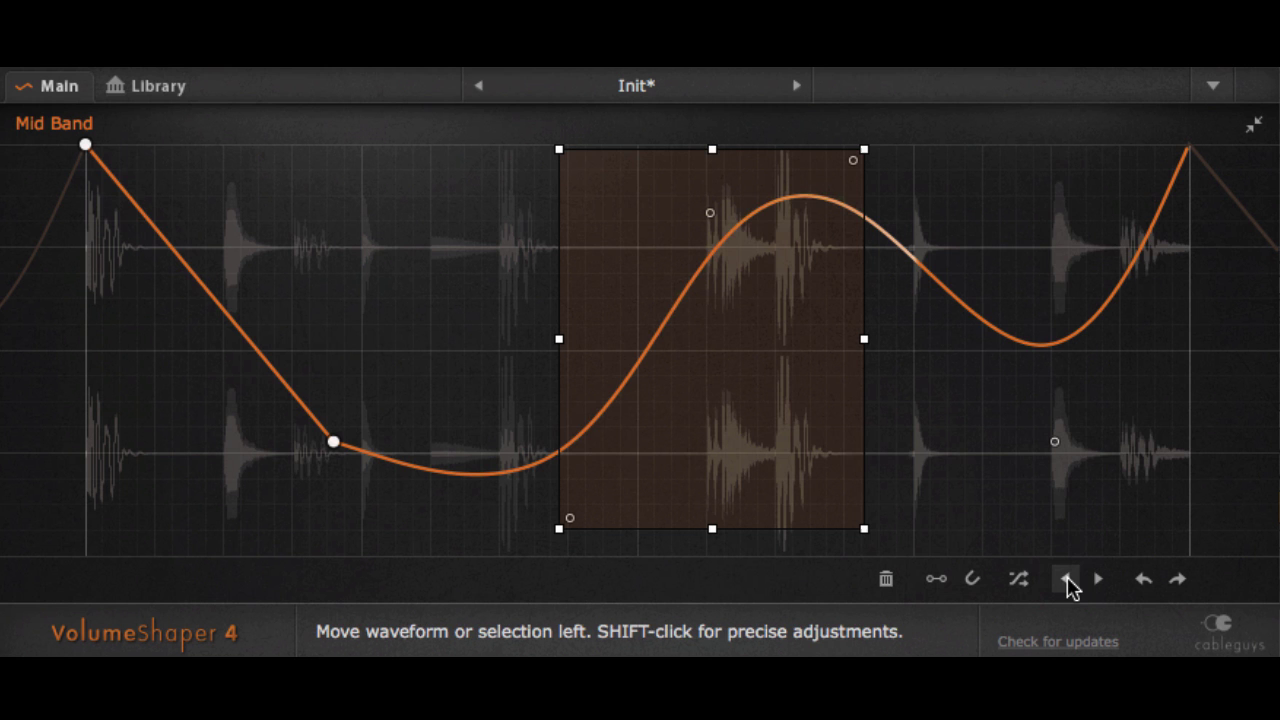
click(886, 579)
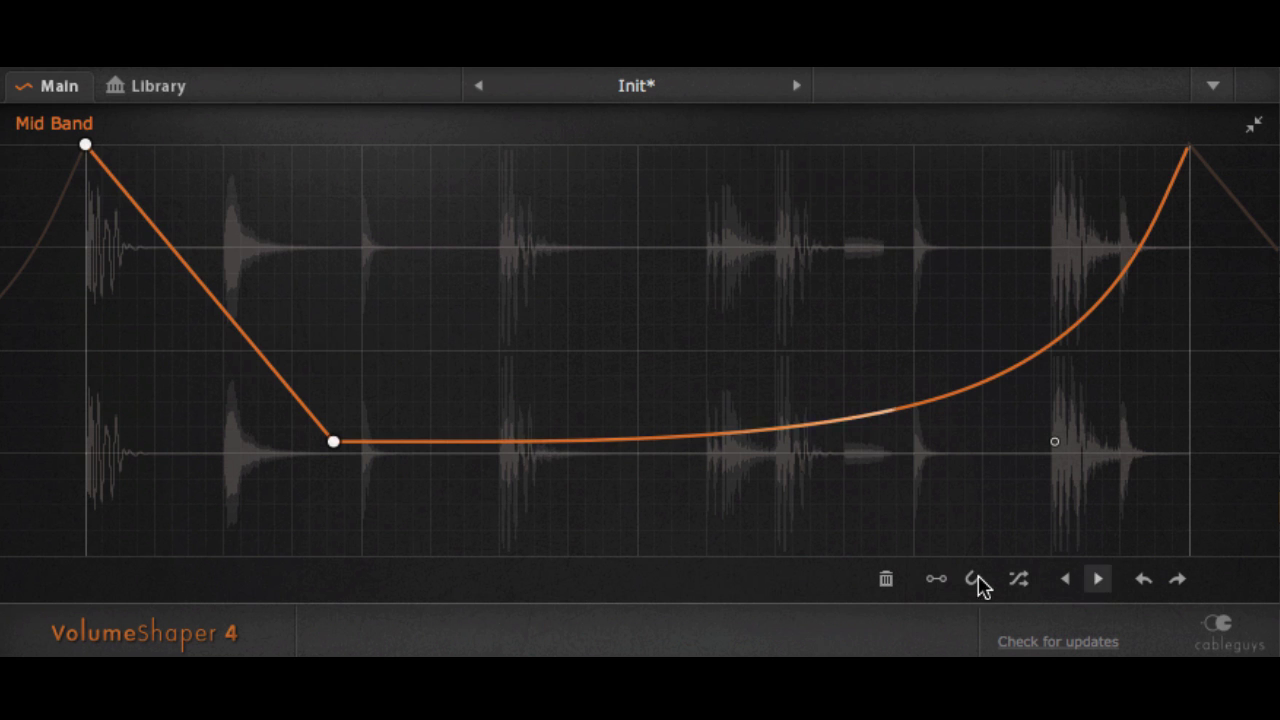
click(886, 580)
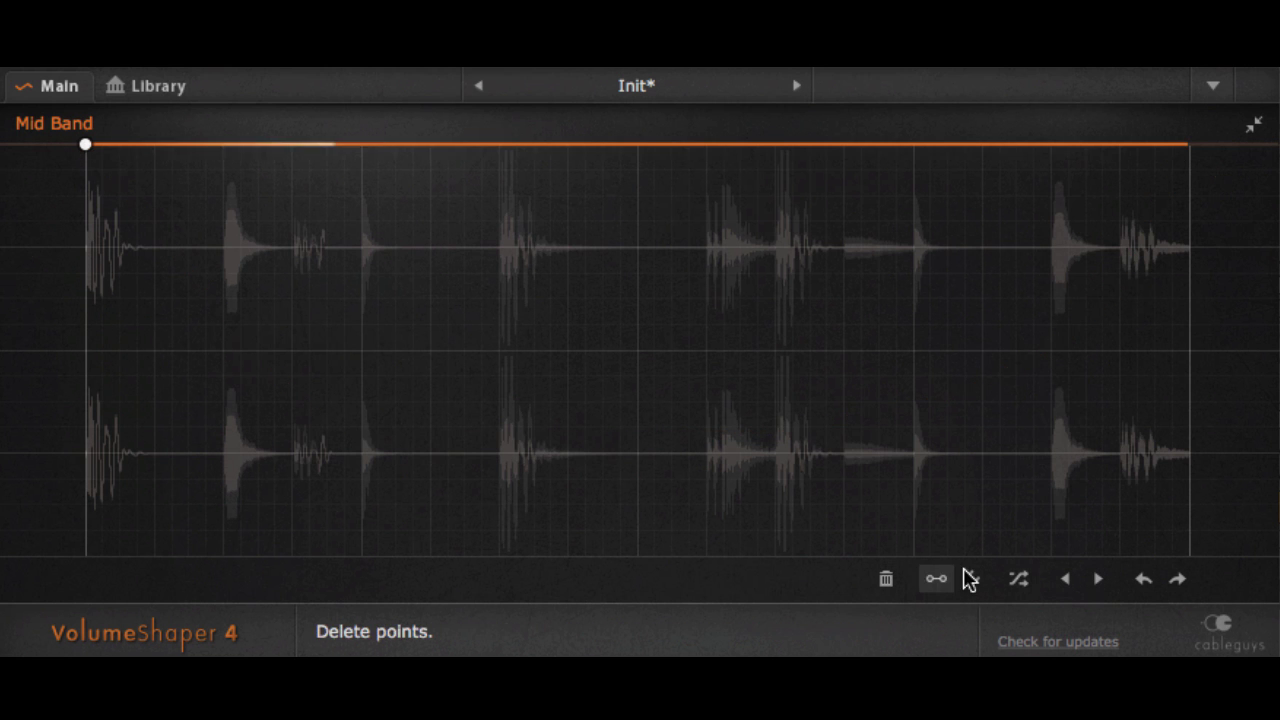
click(1141, 579)
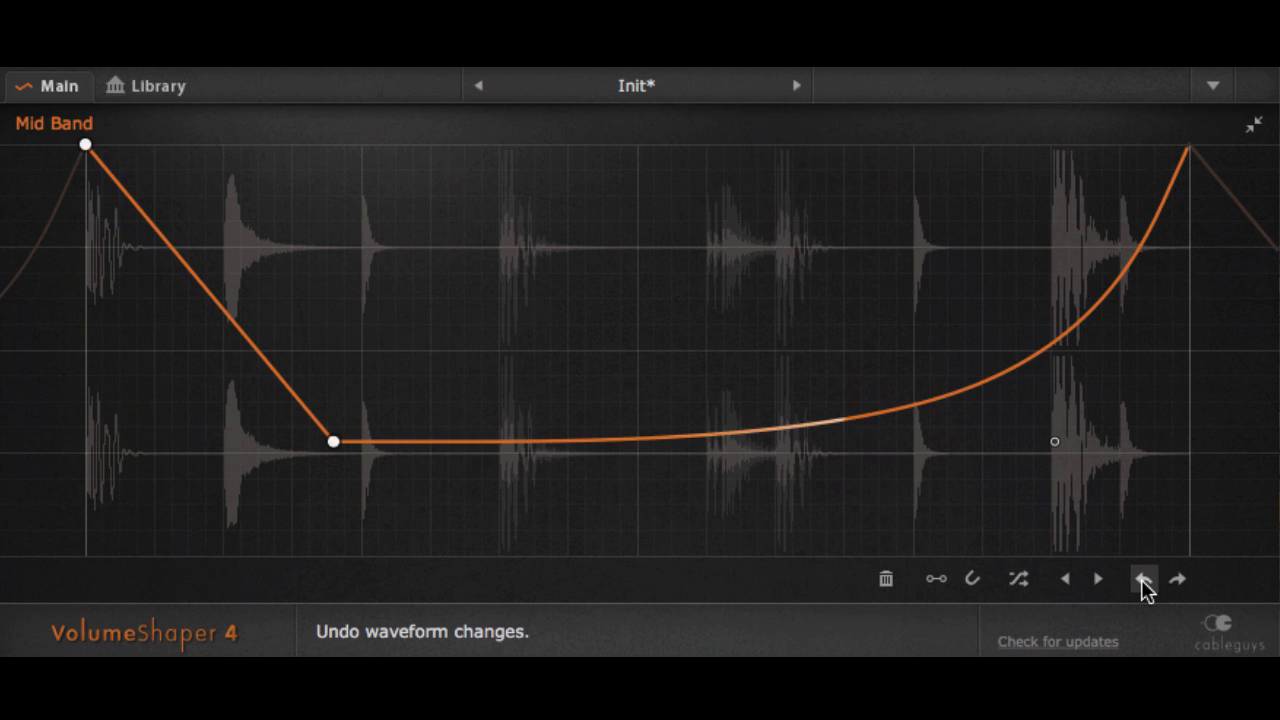
click(1141, 579)
click(1178, 585)
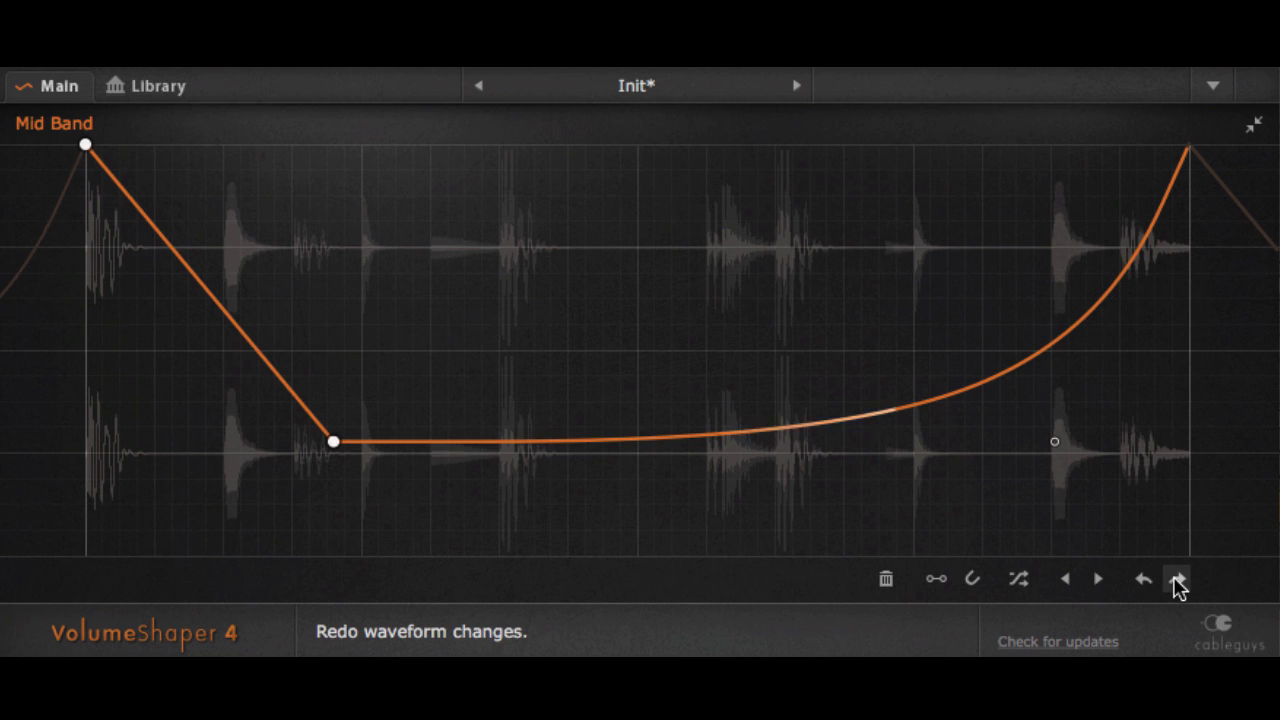
click(1145, 583)
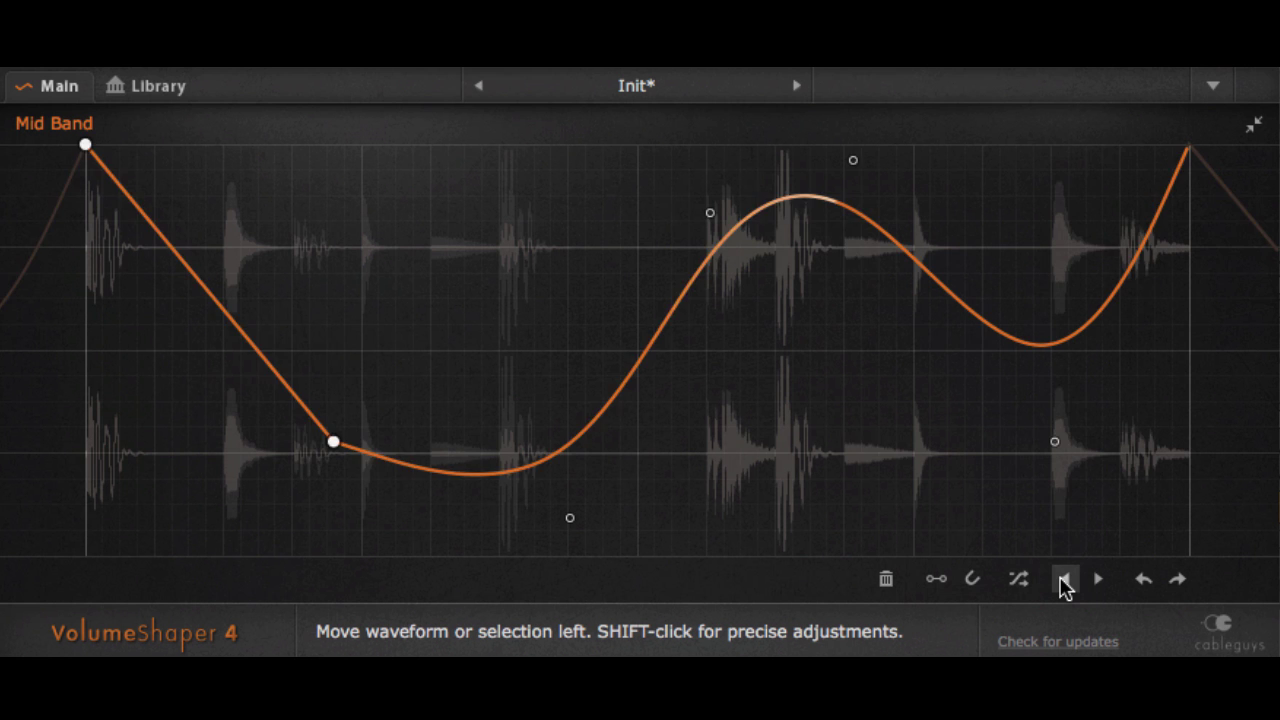
Shift the whole Mid Band curve three grid steps earlier.
click(1065, 580)
click(1065, 580)
click(1065, 580)
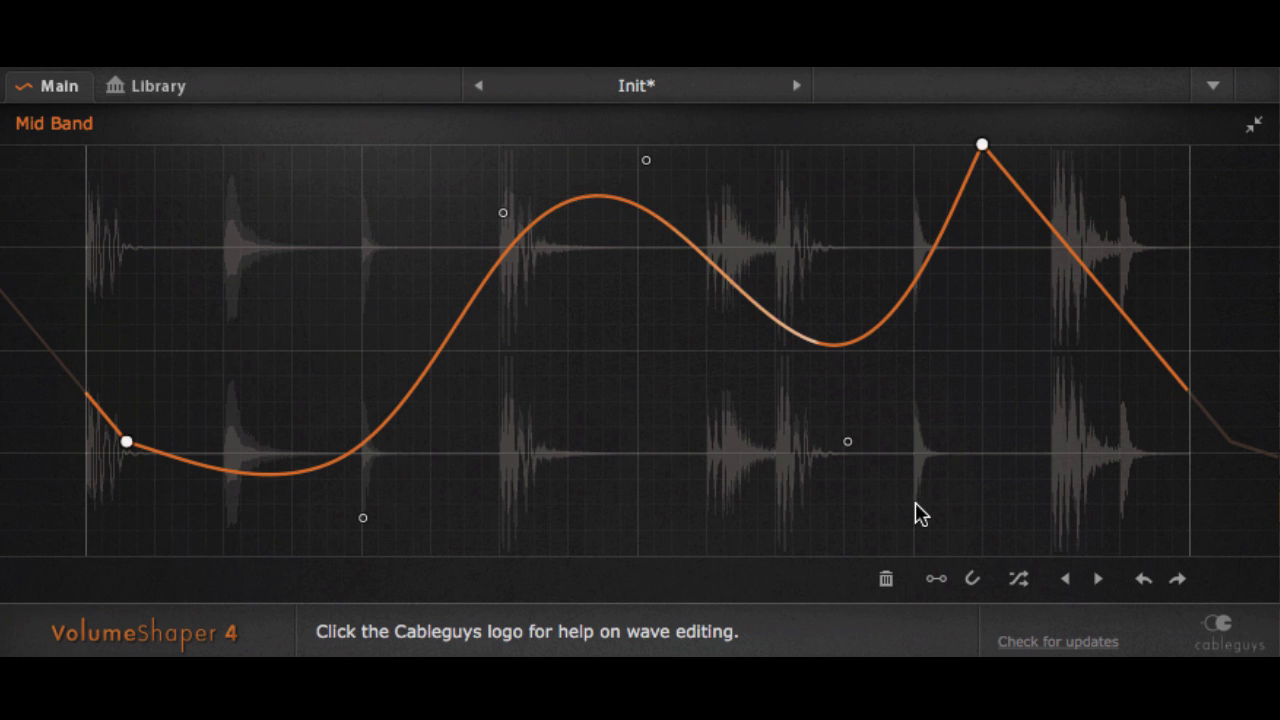
Select the section around the middle dip and nudge it several steps left.
drag(921, 494, 578, 148)
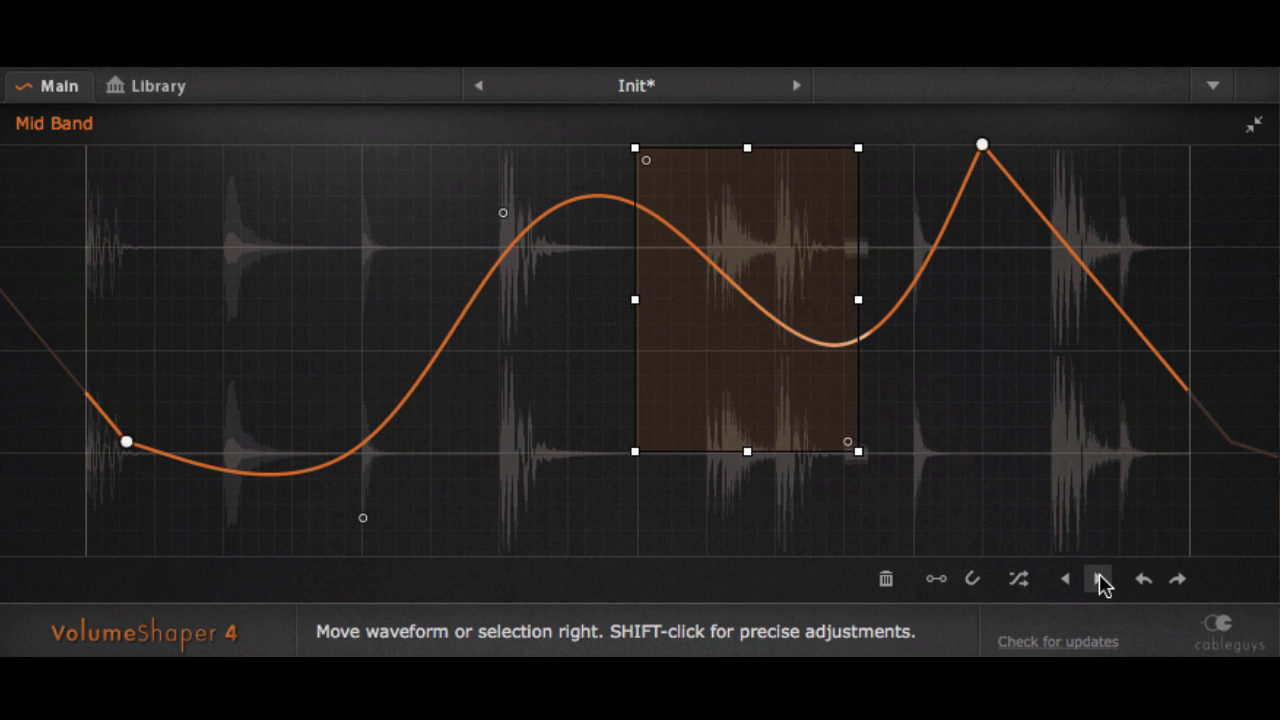
click(1101, 580)
click(1101, 580)
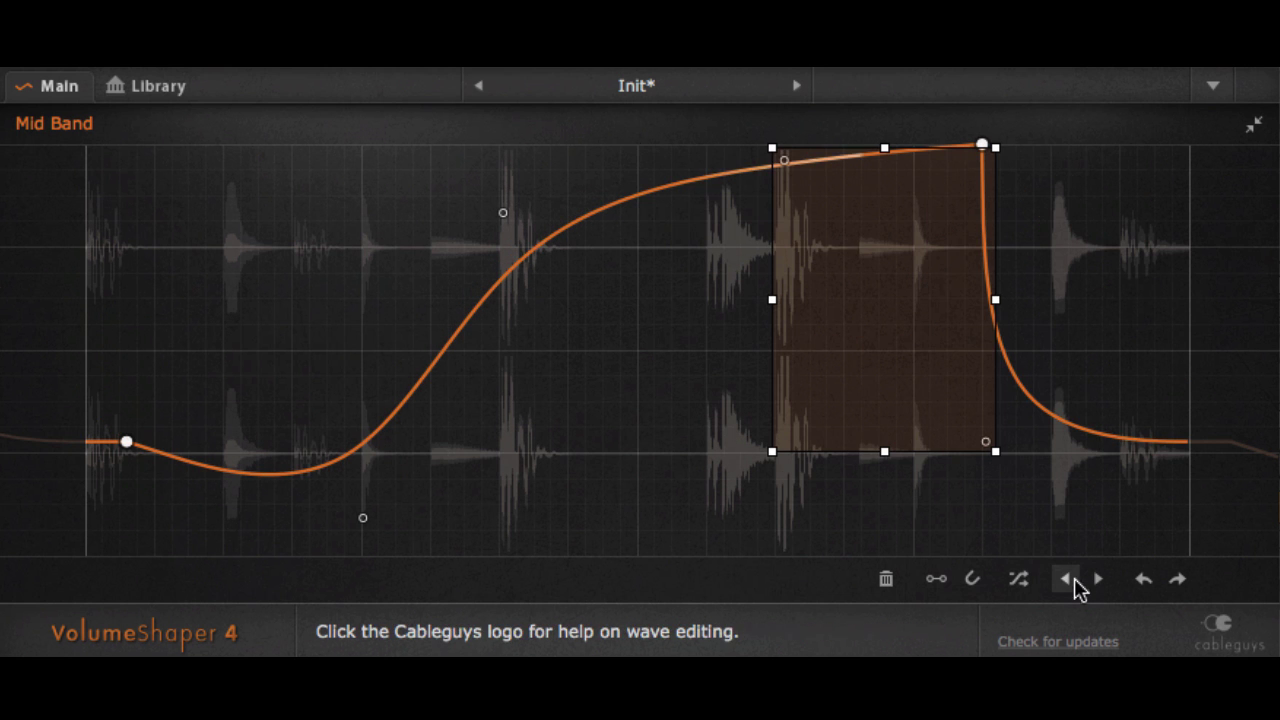
click(1066, 580)
click(1066, 580)
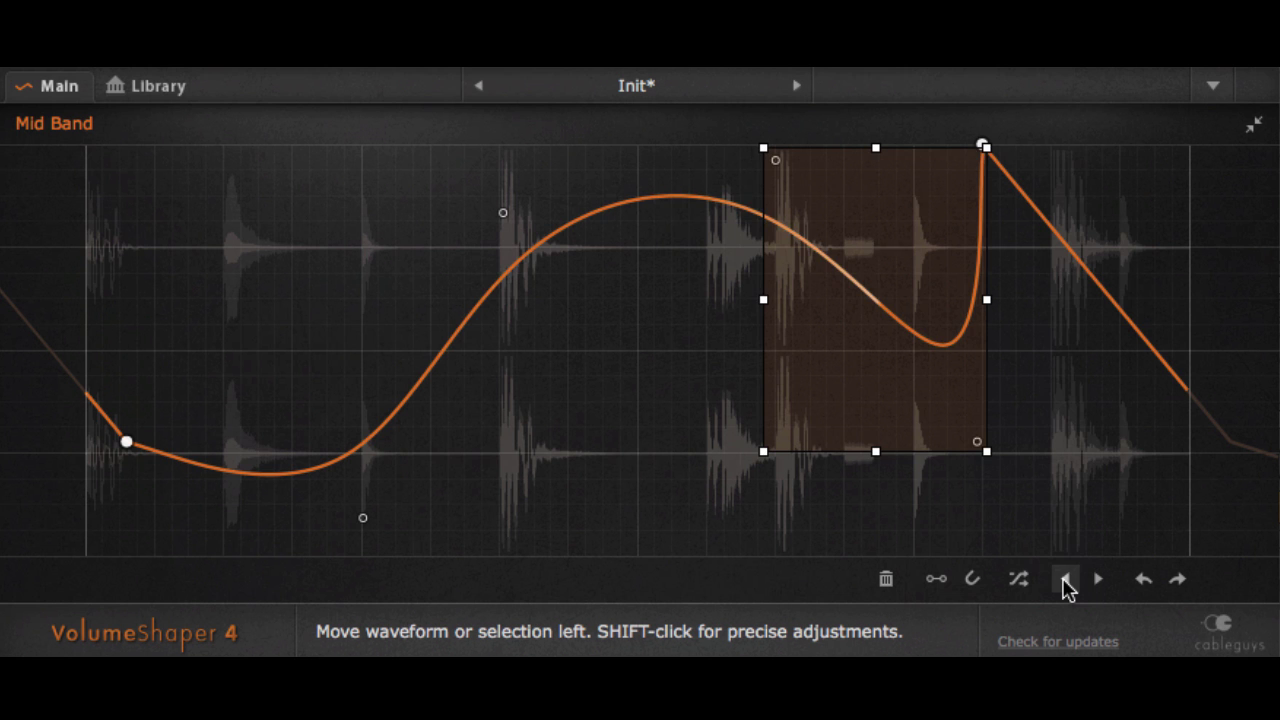
click(1066, 580)
click(1066, 580)
click(1066, 580)
click(1066, 580)
click(1066, 580)
click(1066, 580)
click(1066, 580)
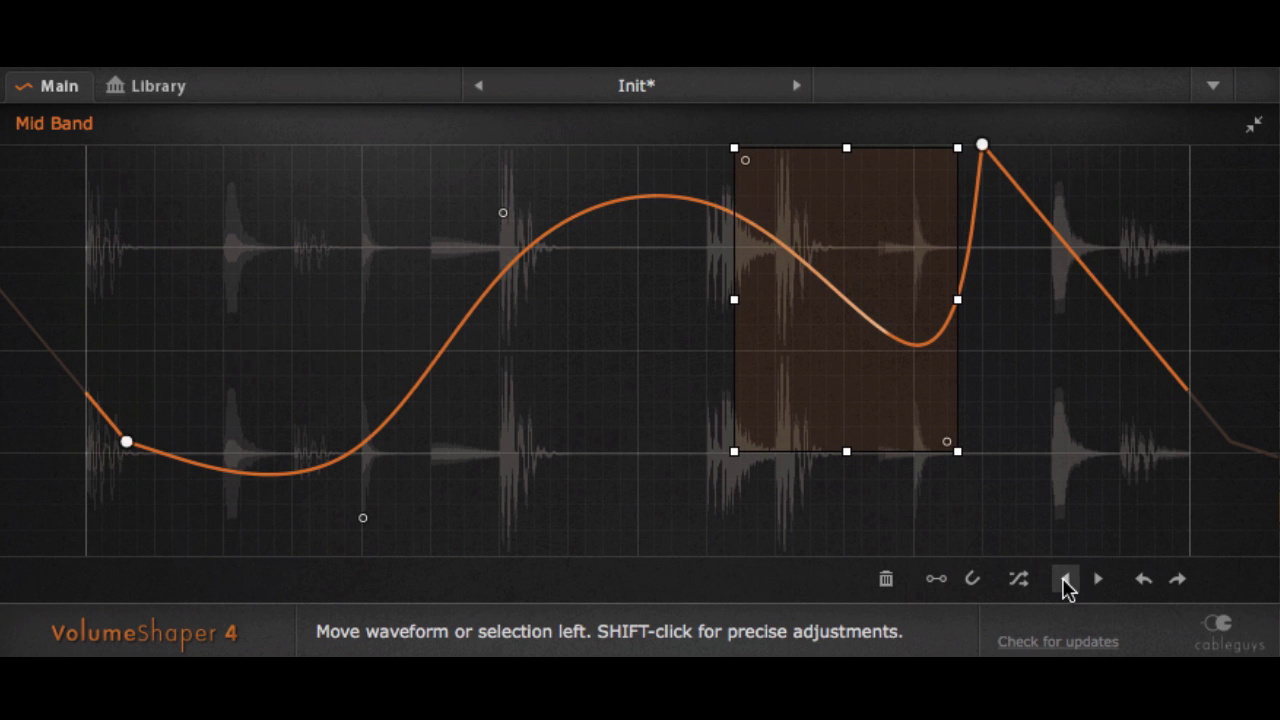
click(1066, 580)
Turn on Steps drawing and stamp square steps into the middle and left of the curve.
click(937, 582)
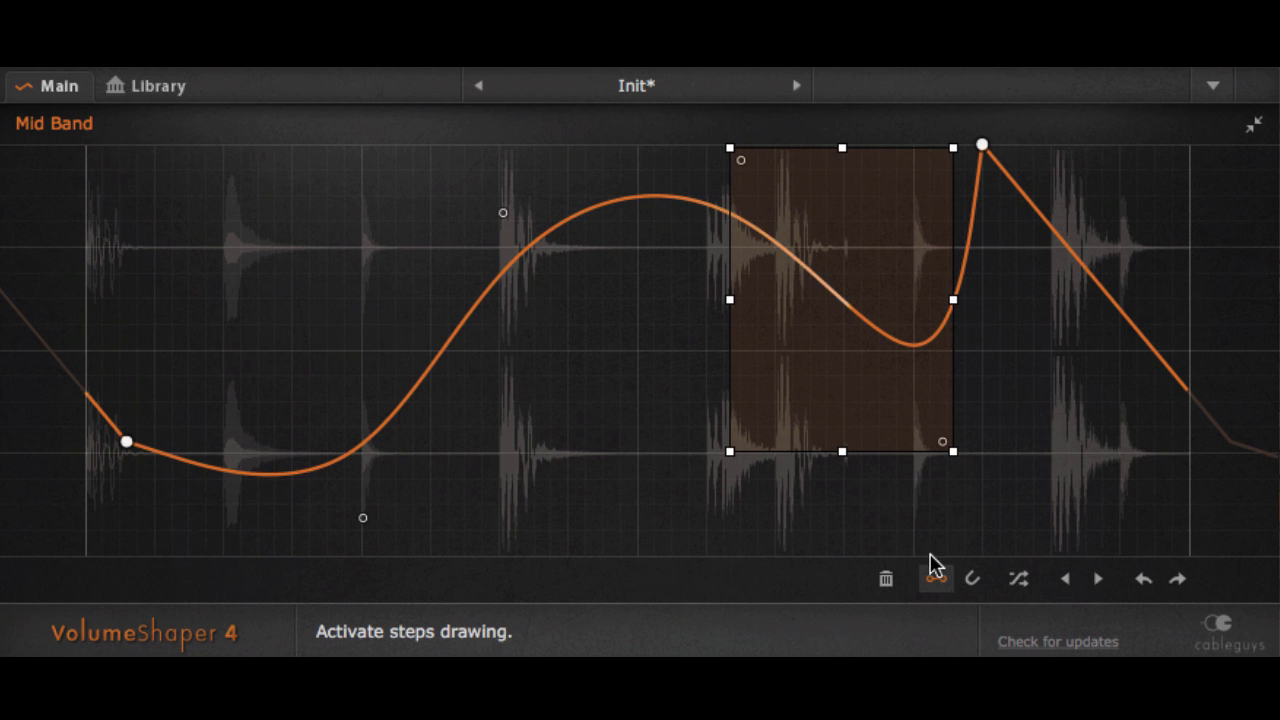
drag(614, 356, 646, 356)
click(519, 479)
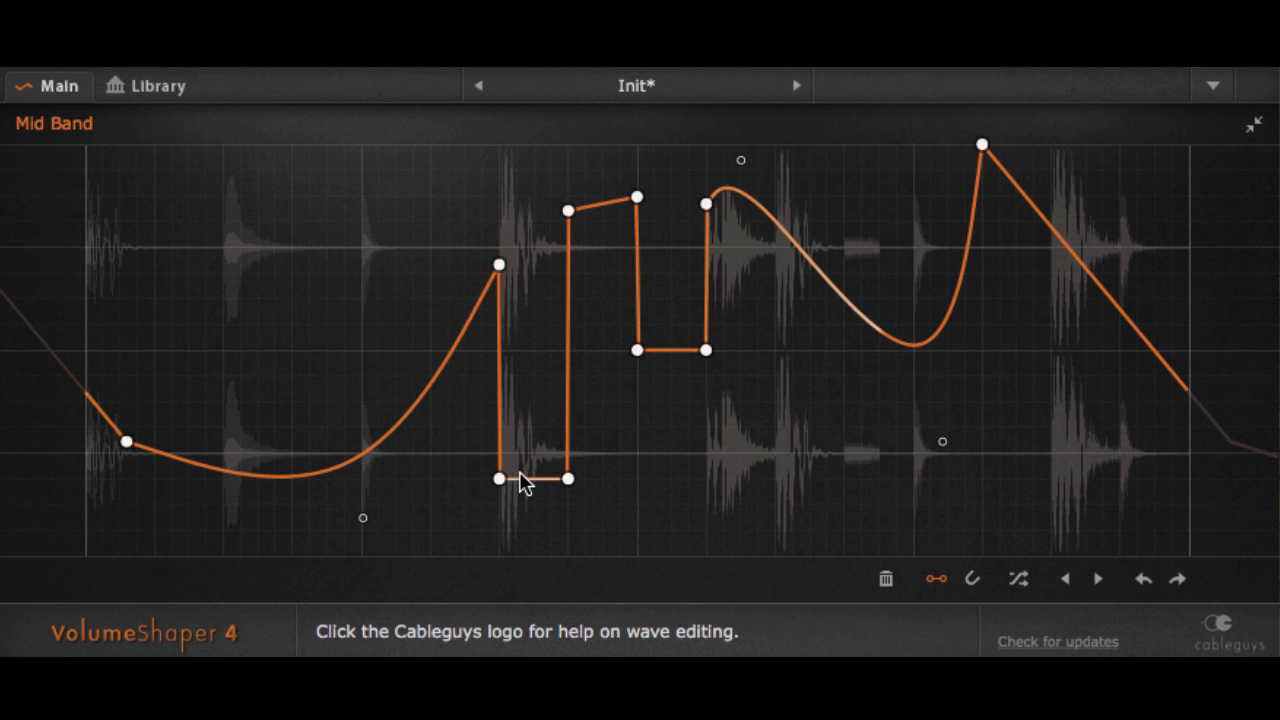
click(328, 186)
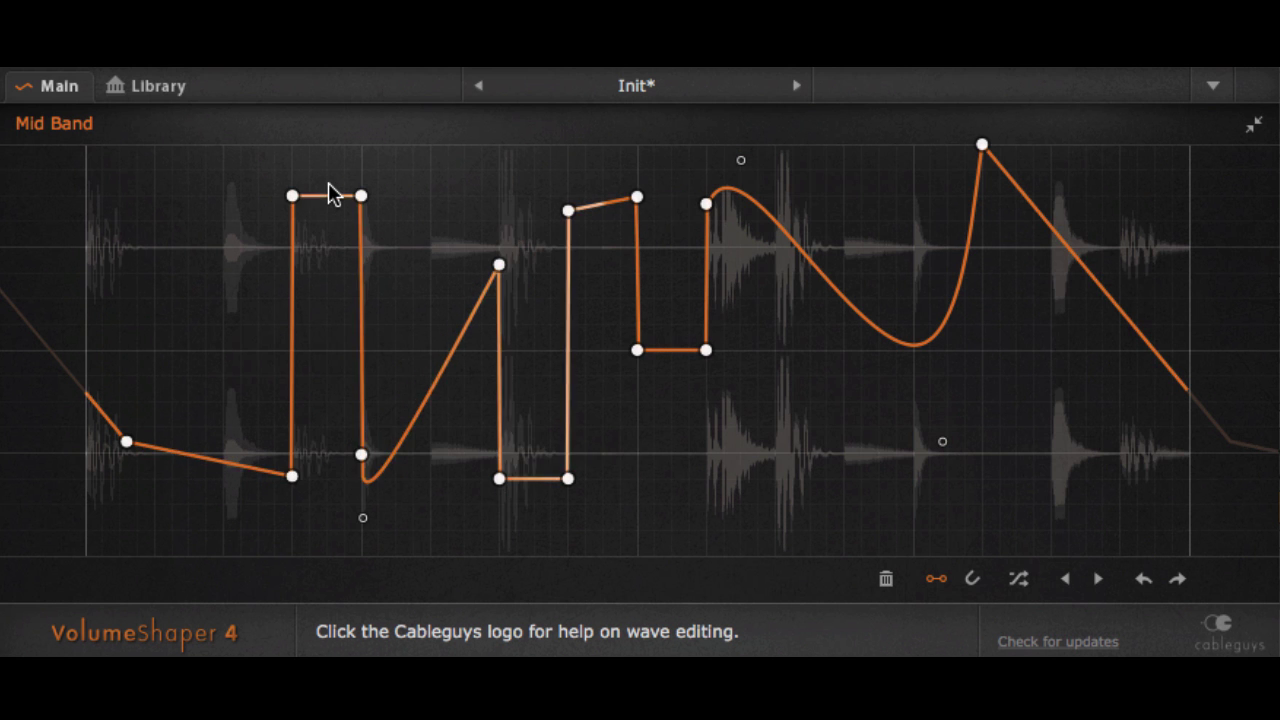
click(176, 352)
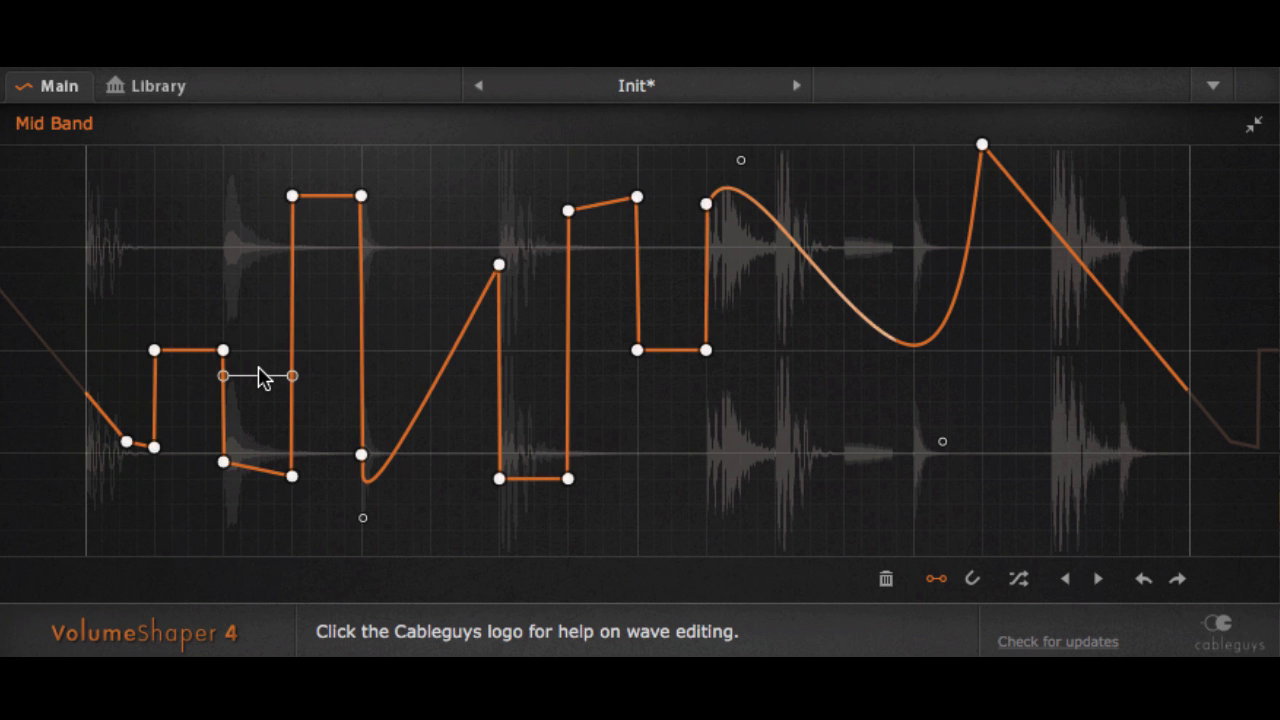
Randomize the Mid Band curve four times until it has jagged peaks and a mid-bar notch.
click(1020, 577)
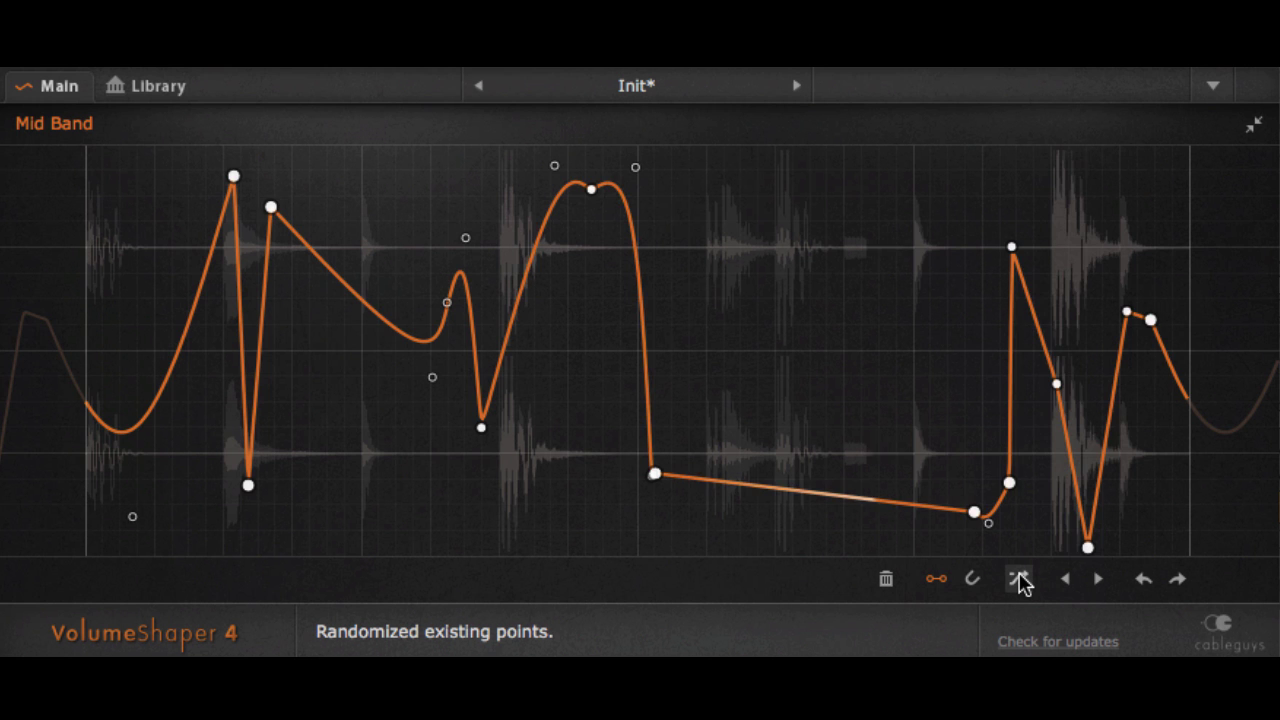
click(1020, 577)
click(1020, 577)
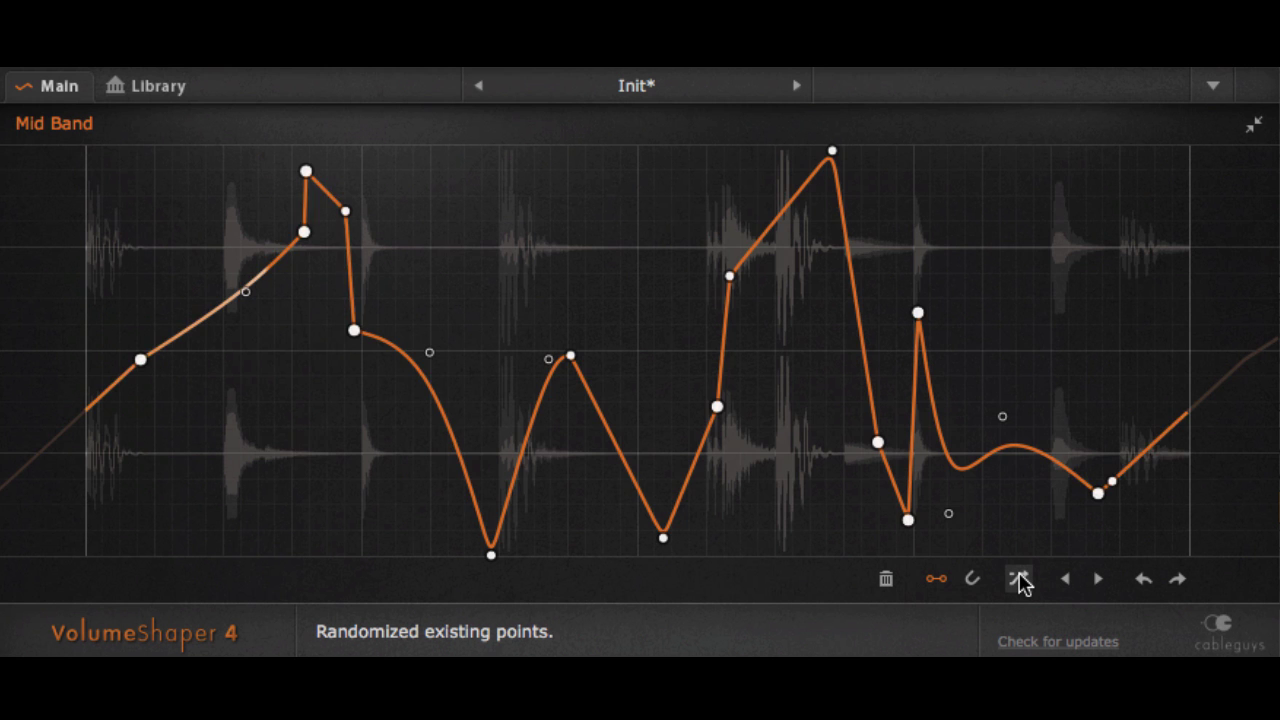
click(1020, 579)
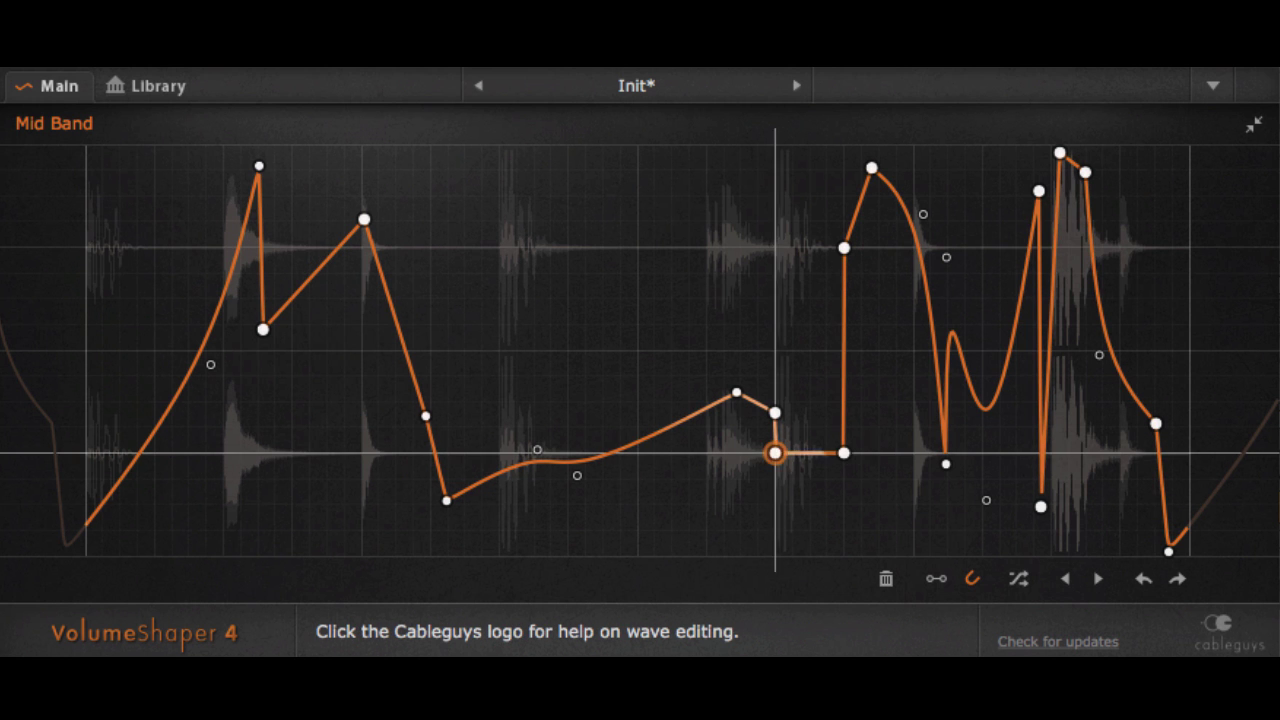
Drag three middle points, lowering one to -14.5 dB and settling another at x 0.484, -7.84 dB.
drag(775, 453, 810, 479)
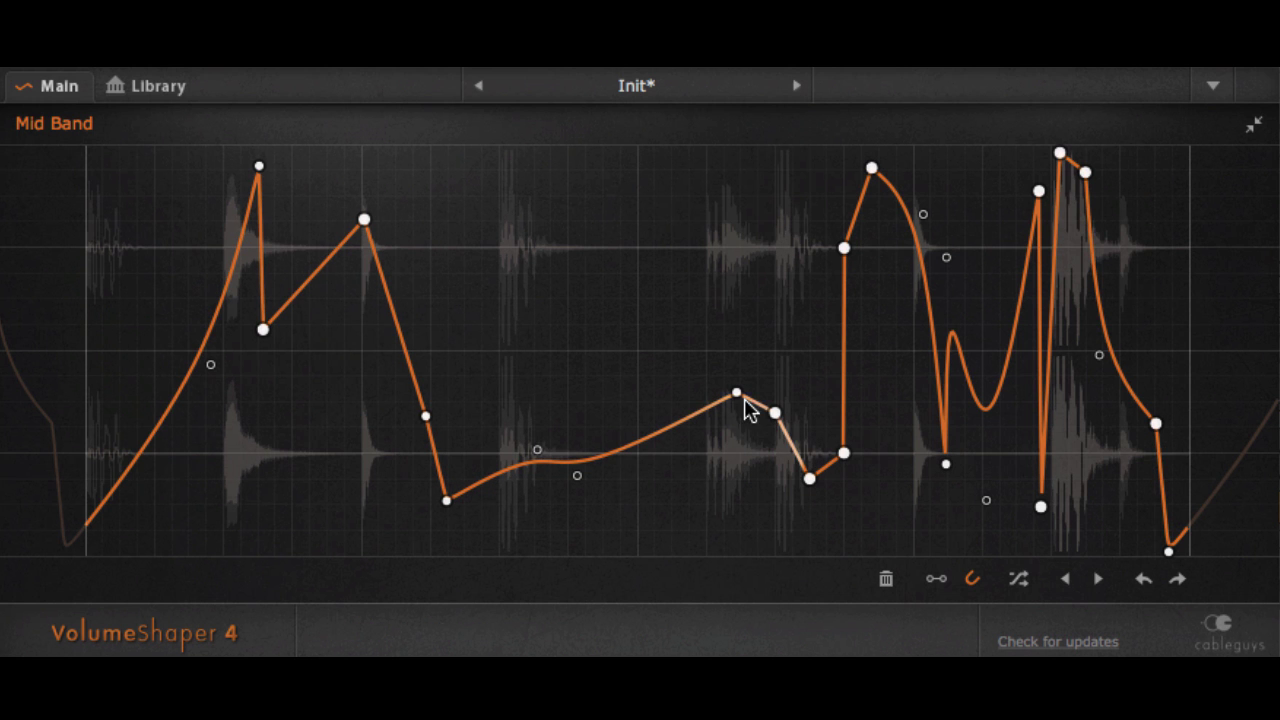
drag(738, 394, 641, 387)
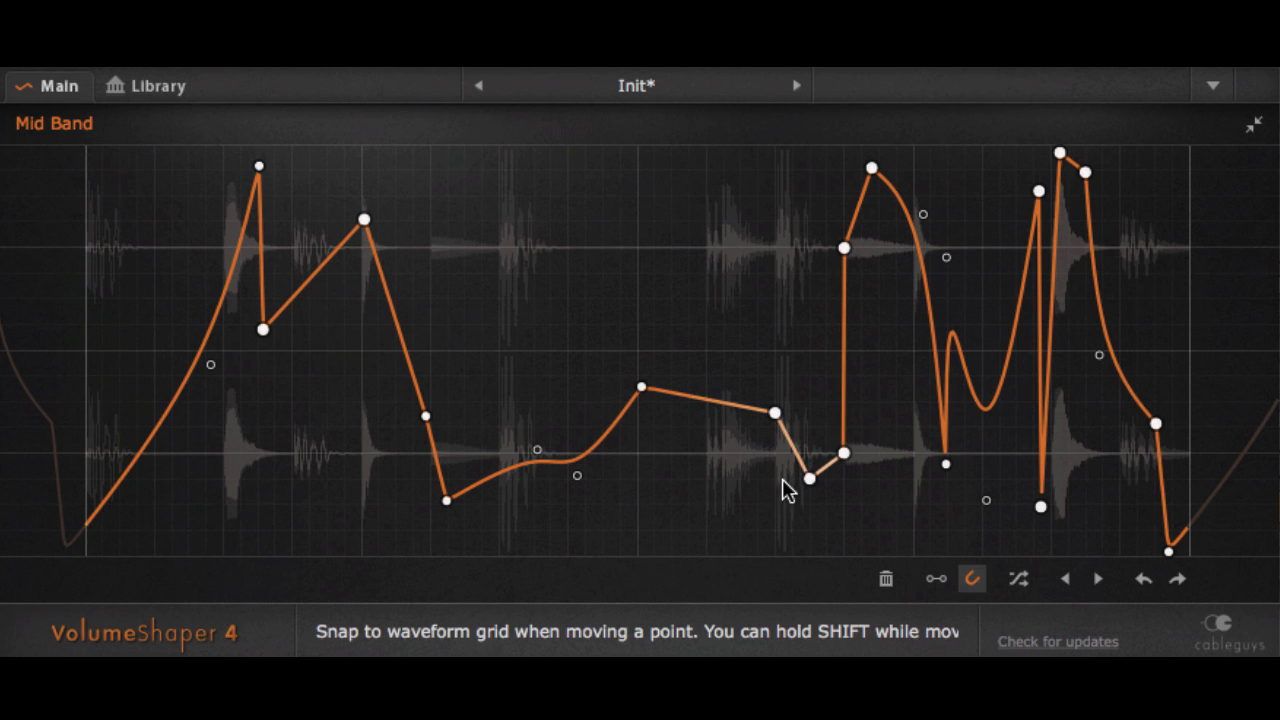
mouse_move(641, 387)
mouse_down()
mouse_move(690, 389)
mouse_move(620, 389)
mouse_up()
Flip the Mid Band curve horizontally and copy it.
right_click(700, 323)
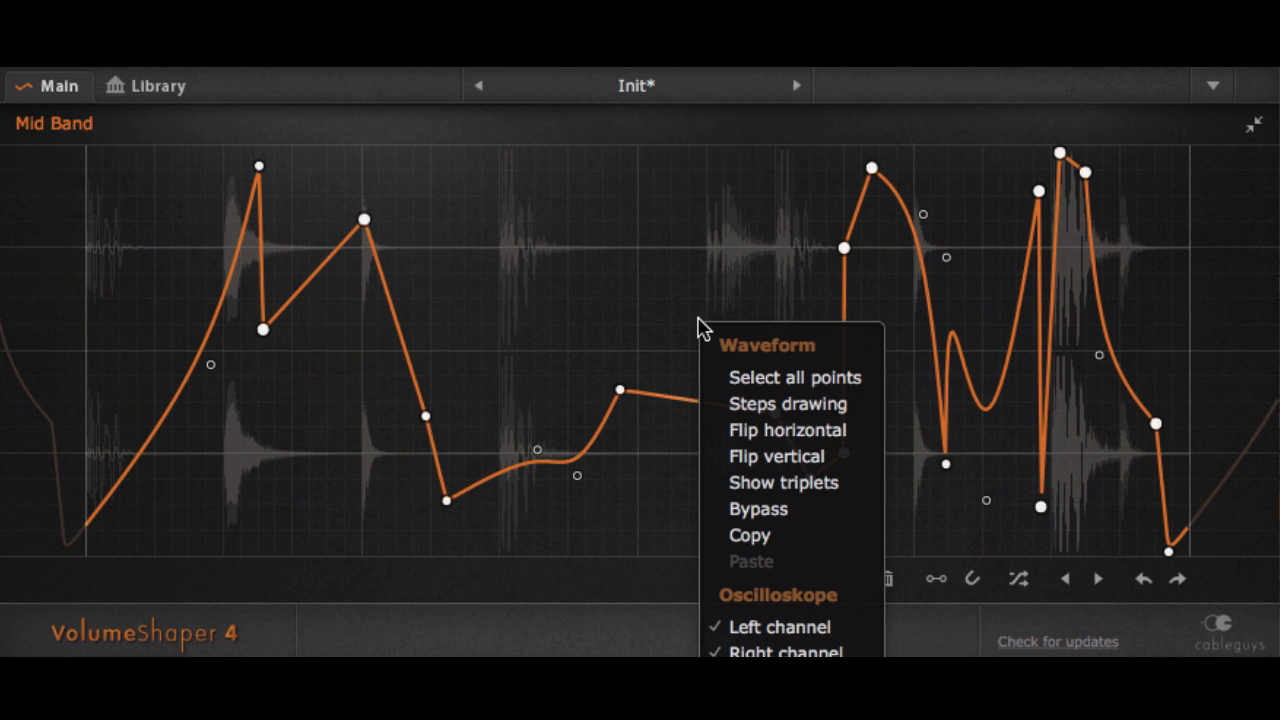
click(750, 430)
right_click(744, 393)
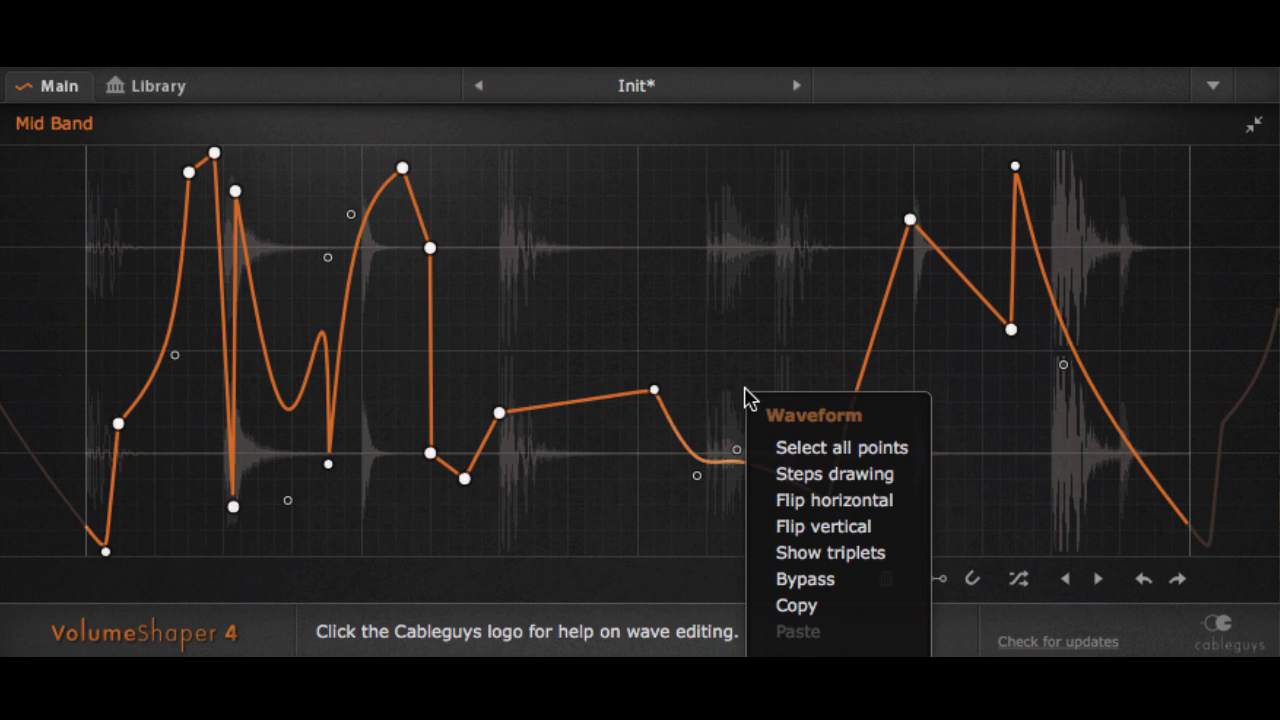
click(812, 607)
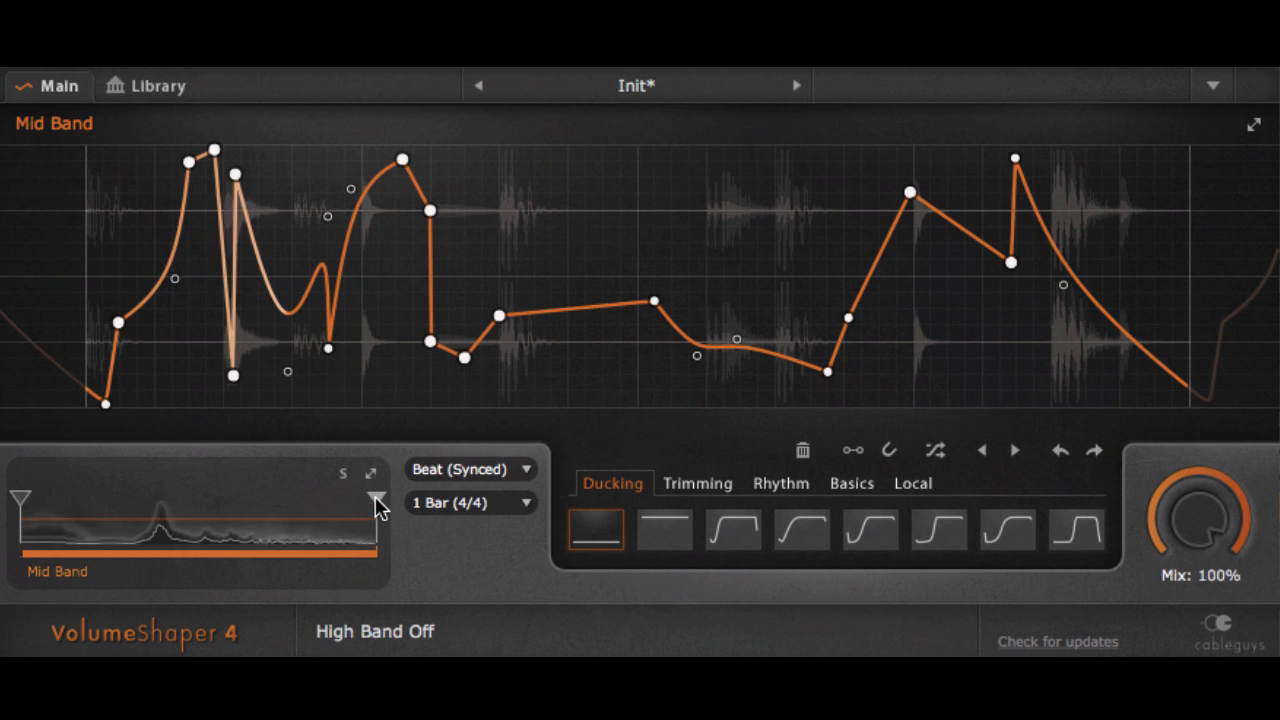
Drag the split marker left to create a High Band and paste the copied curve there.
drag(377, 505, 266, 500)
click(338, 530)
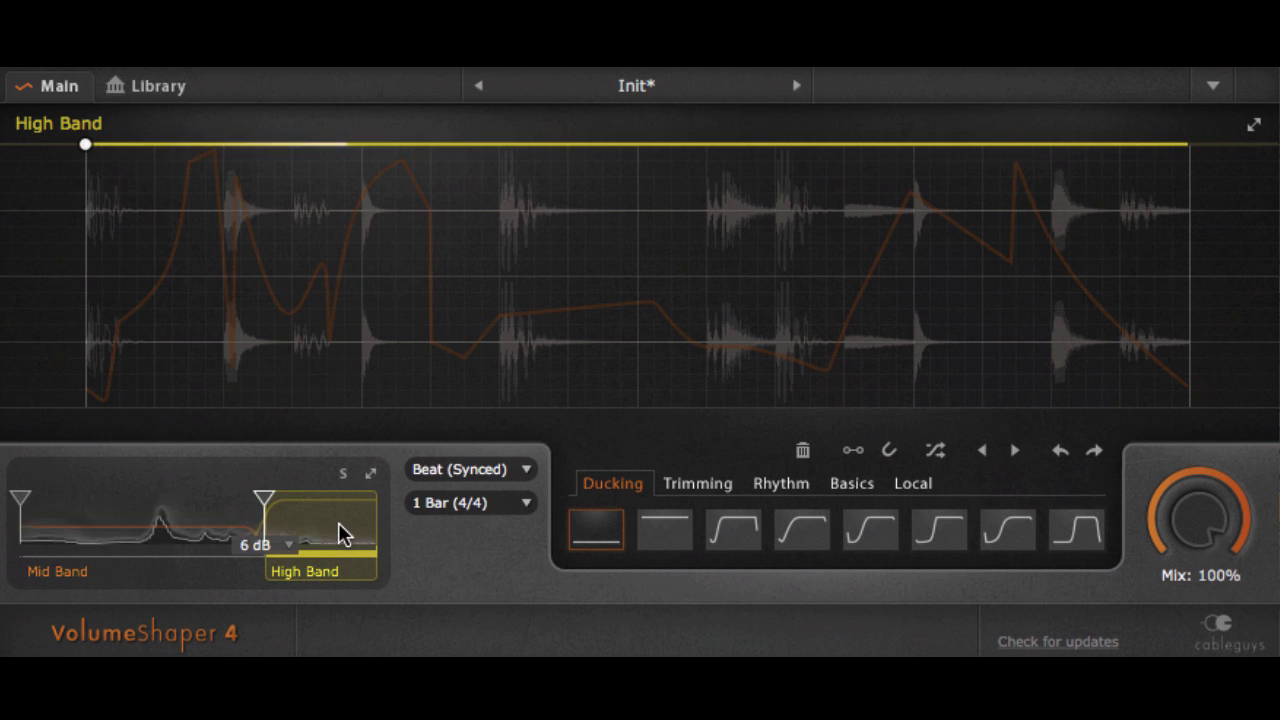
right_click(365, 343)
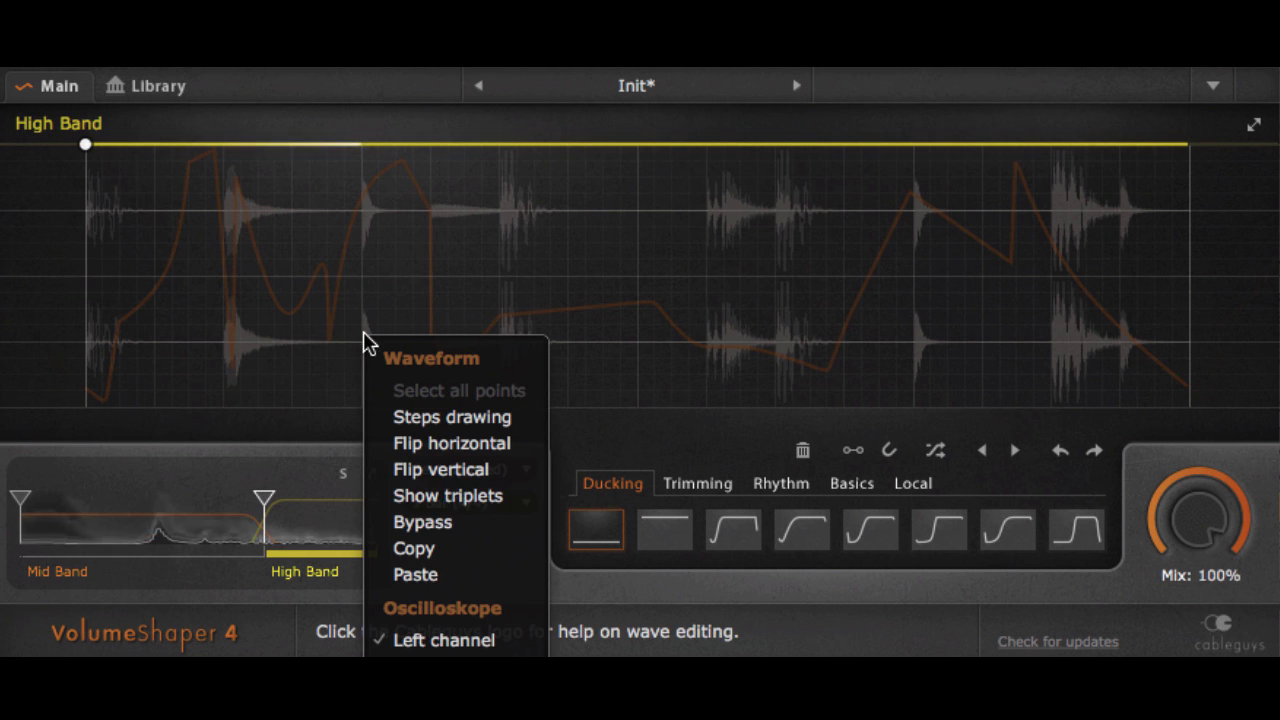
click(429, 574)
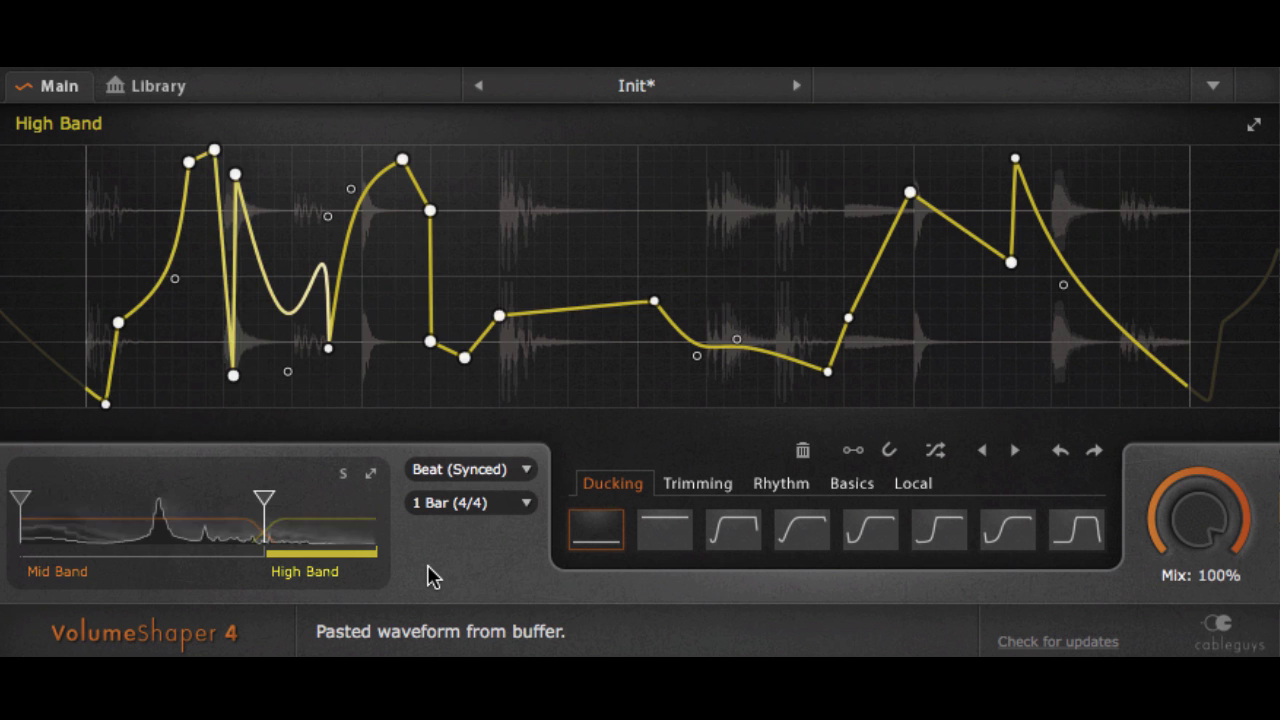
Back on Mid Band, show the triplet grid and nudge the right-rise point later.
click(366, 534)
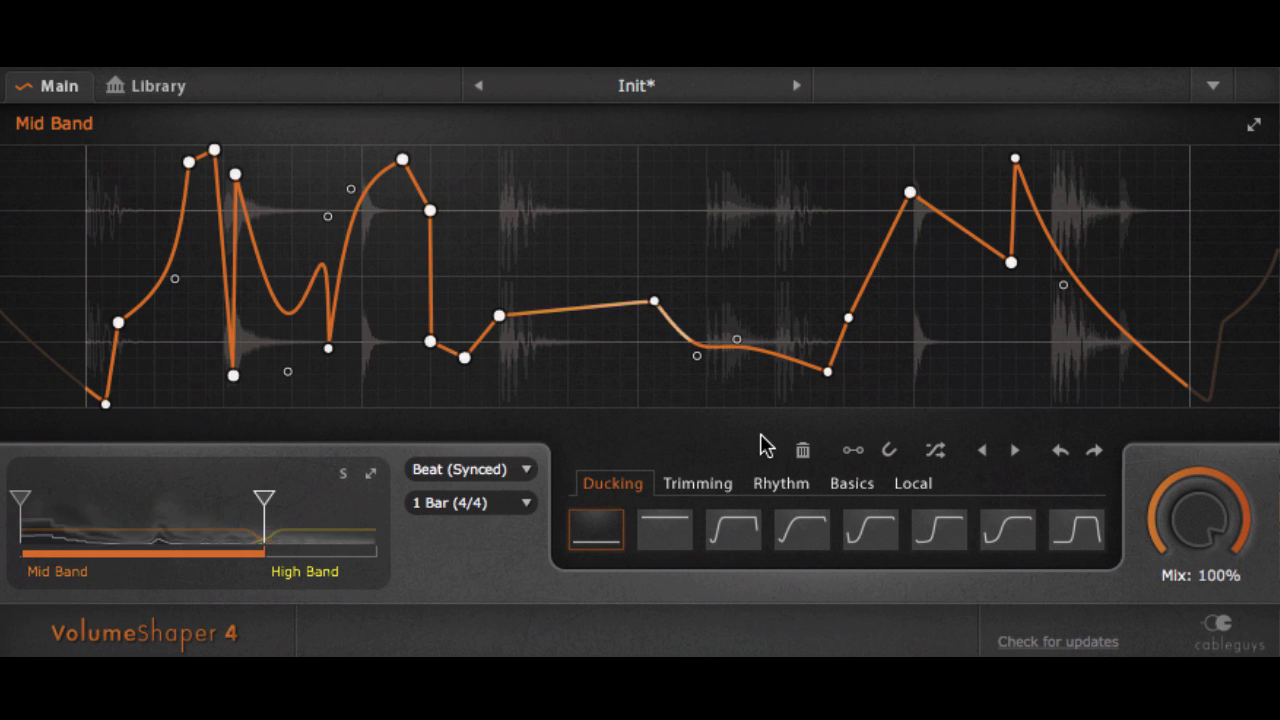
right_click(934, 380)
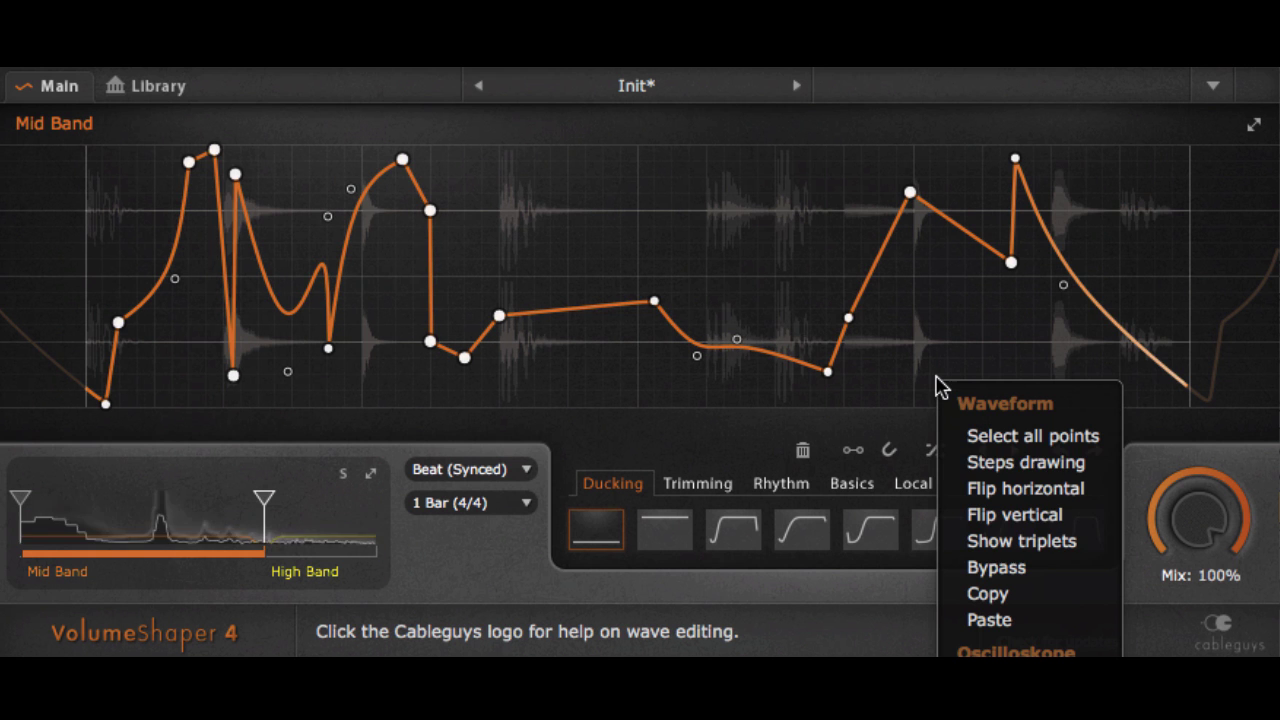
click(972, 541)
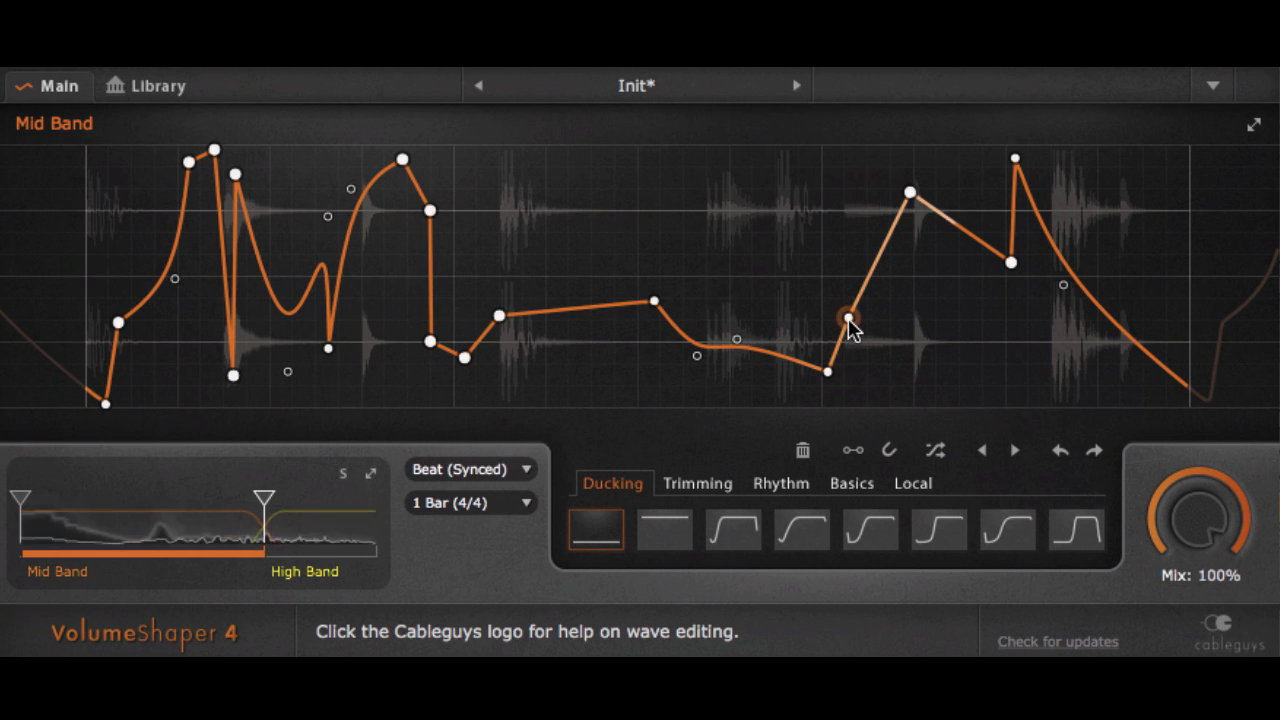
drag(848, 320, 891, 318)
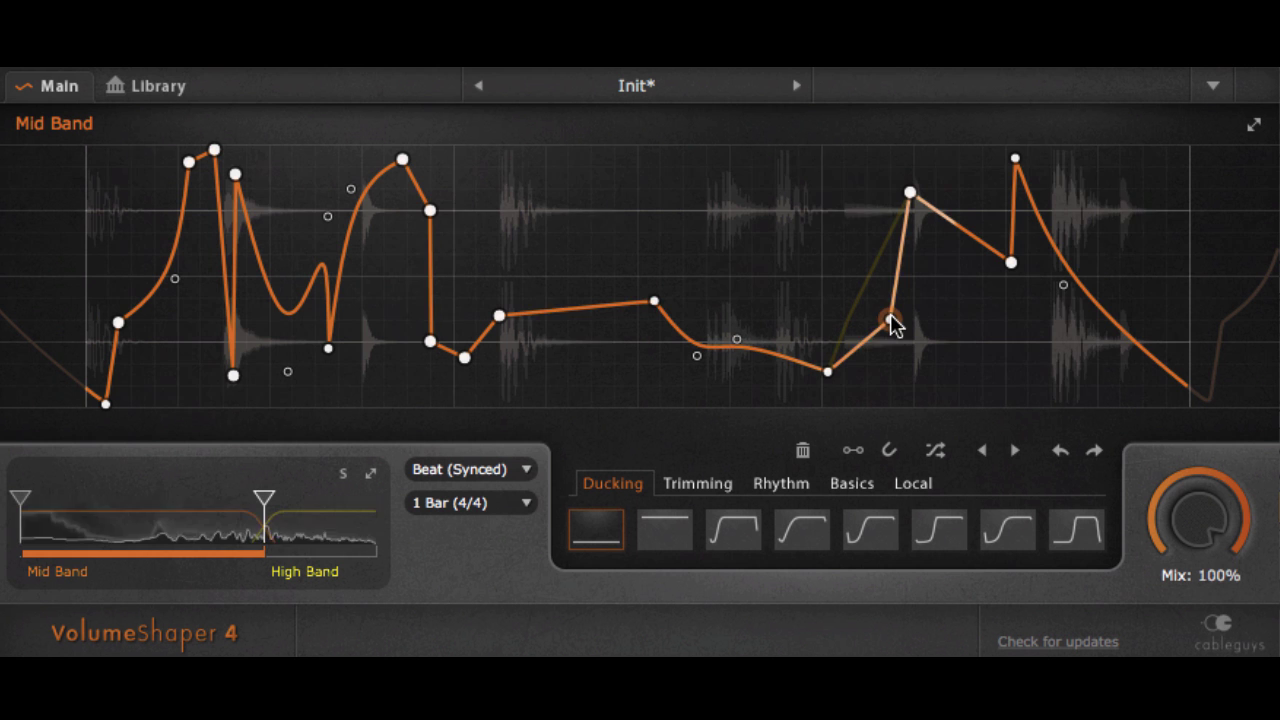